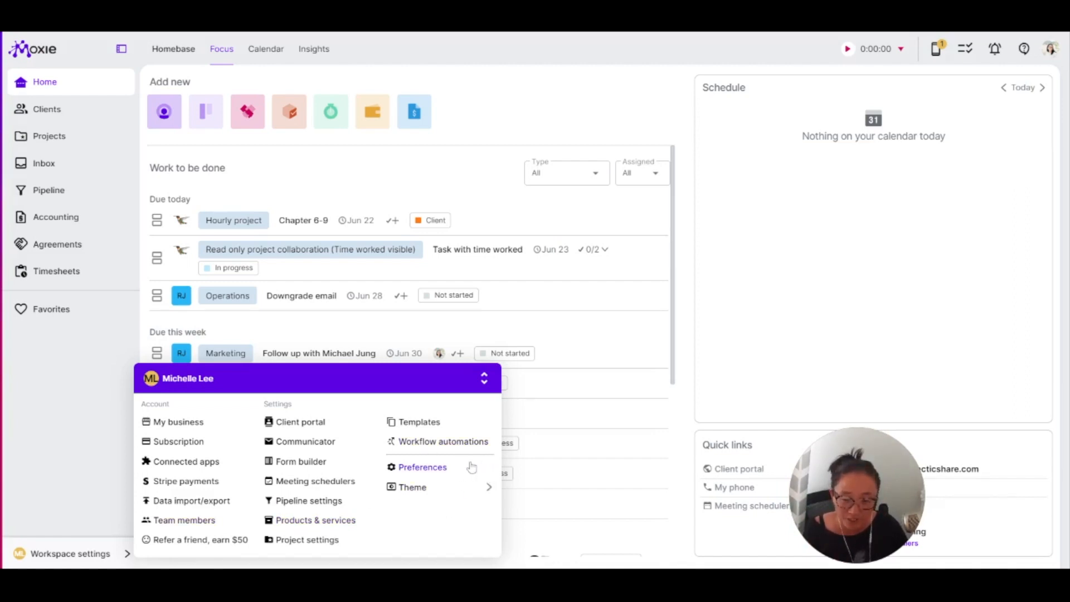
# Open the agreement templates, create a new template from the Quote starting point, and close its editor.
pyautogui.click(417, 423)
pyautogui.click(241, 48)
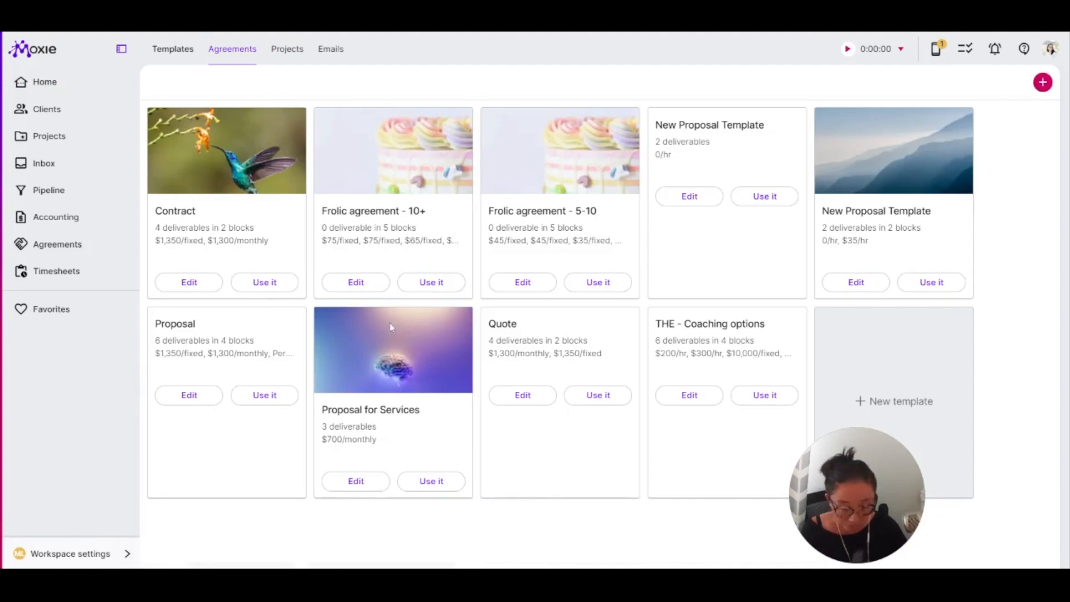
pyautogui.click(902, 374)
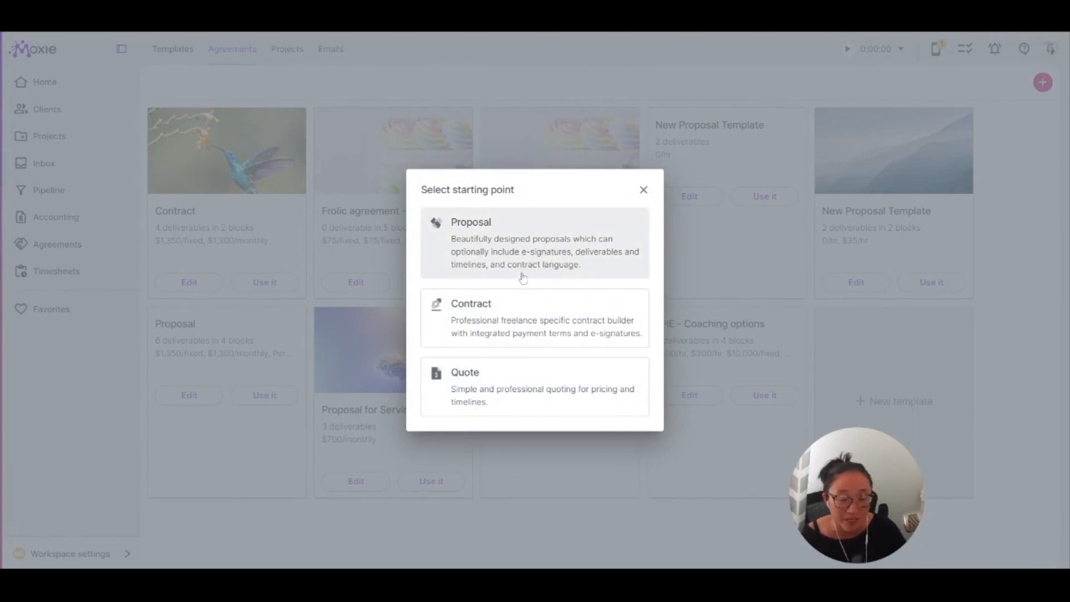
pyautogui.click(546, 401)
pyautogui.scroll(-1, 641, 362)
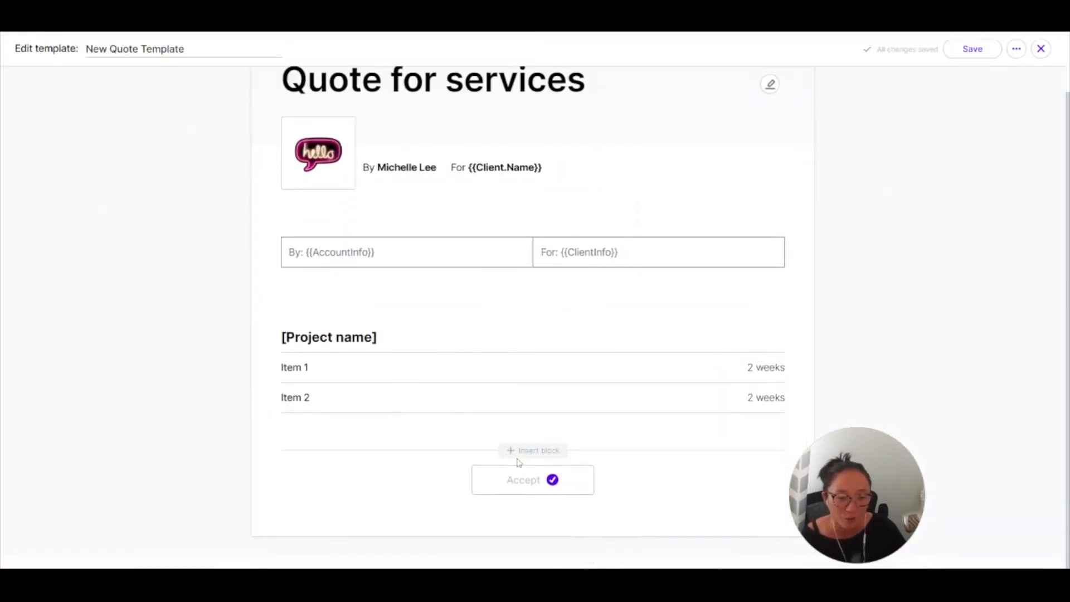
pyautogui.click(1041, 49)
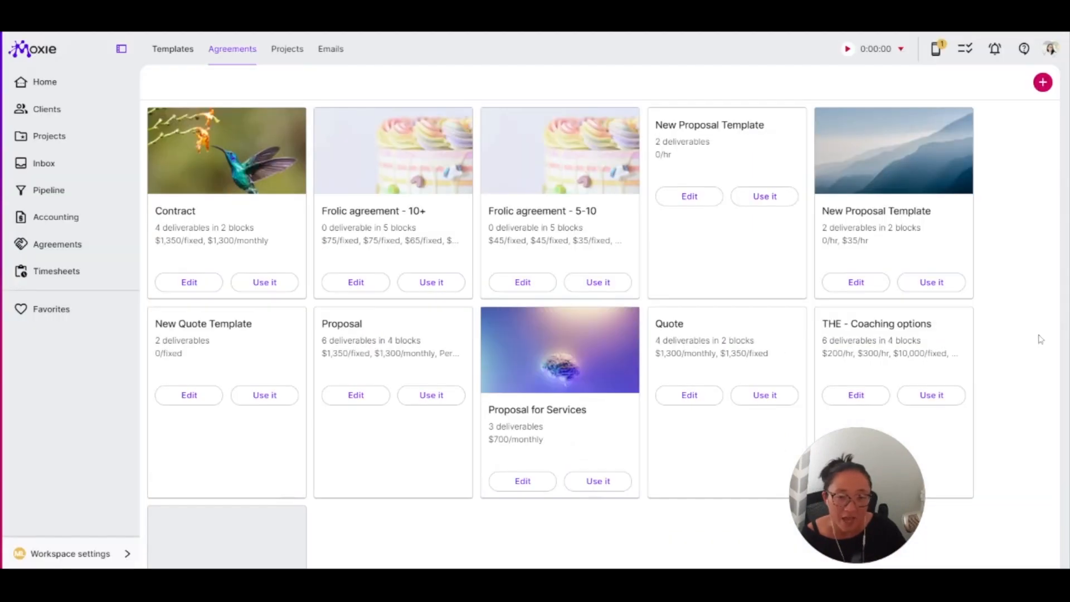
# Create another agreement template from the Proposal starting point.
pyautogui.click(1043, 83)
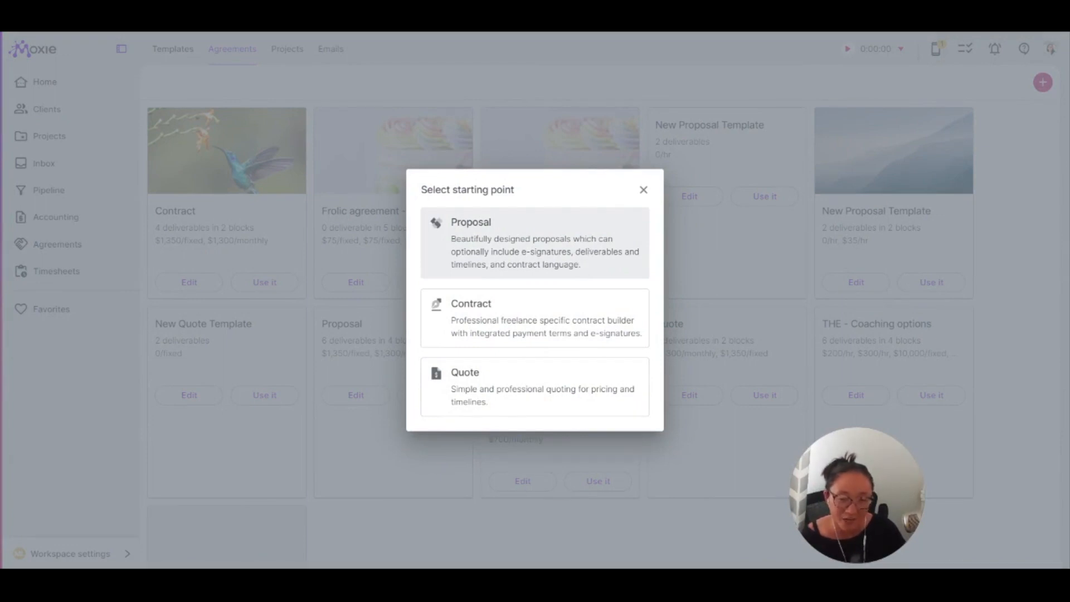
pyautogui.click(575, 254)
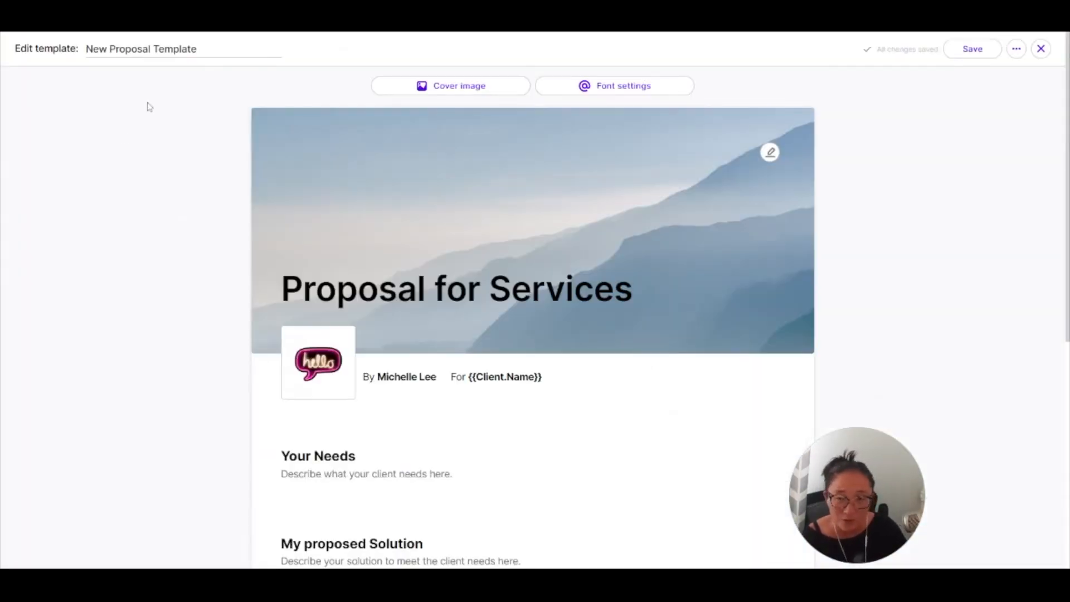
pyautogui.scroll(-5, 683, 365)
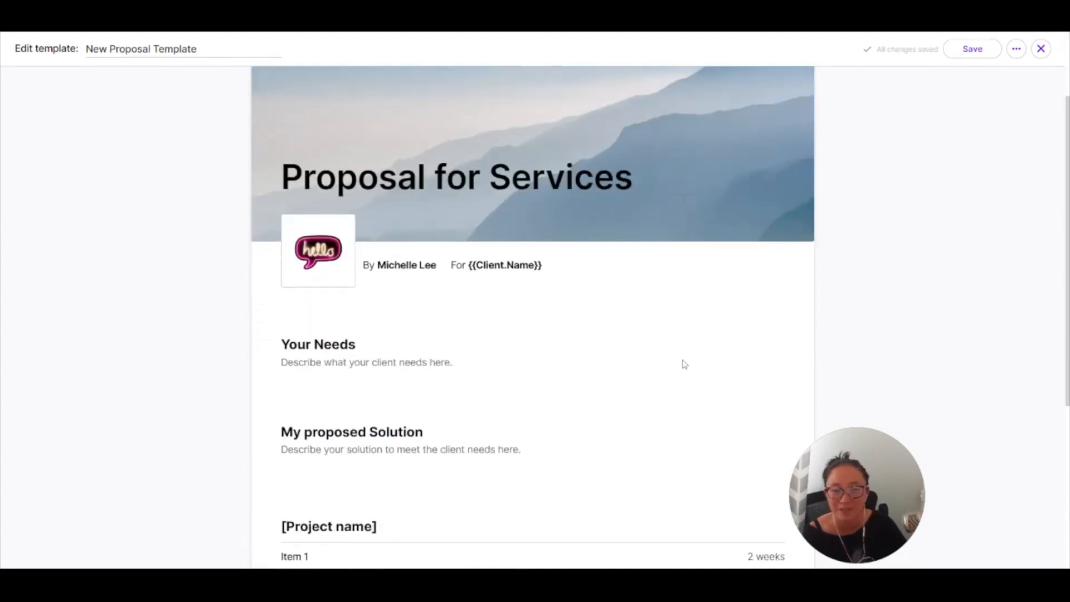
pyautogui.scroll(2, 680, 359)
pyautogui.scroll(2, 680, 355)
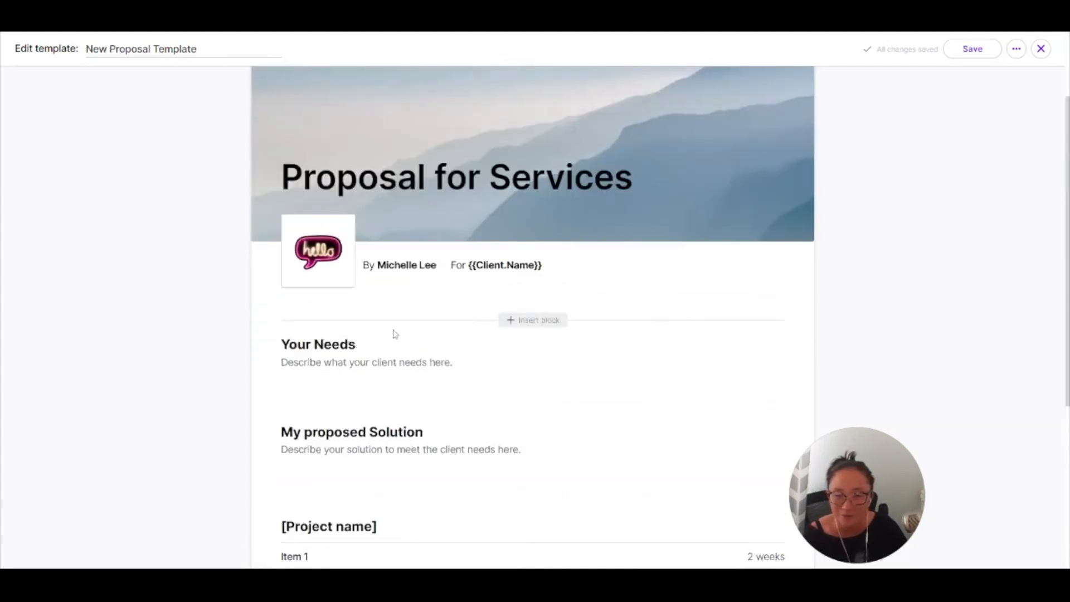
# Replace the [Project name] heading of the deliverables block with "New project".
pyautogui.scroll(-5, 509, 393)
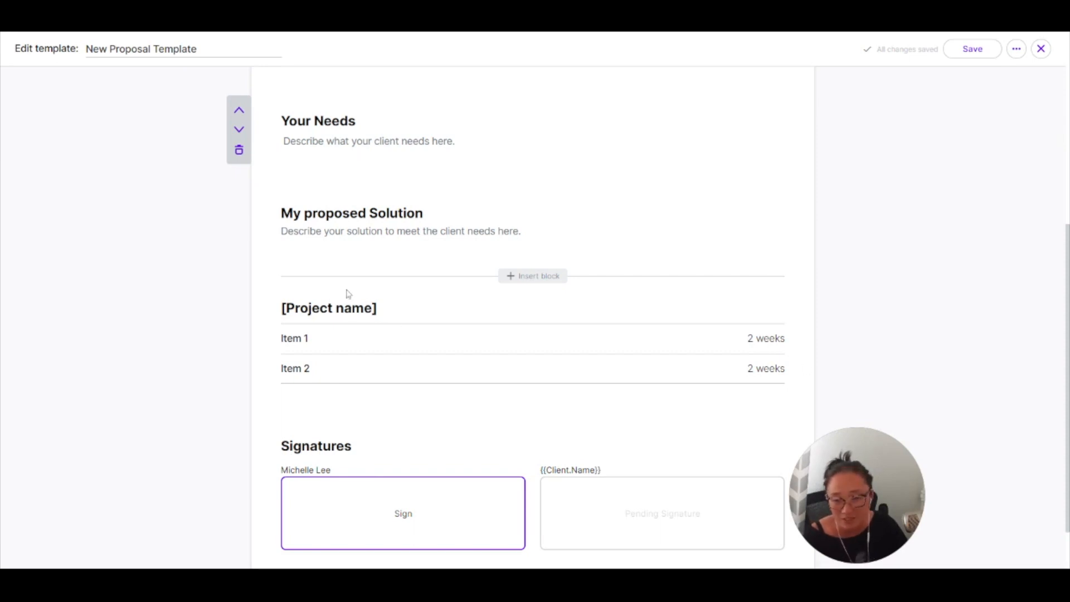
pyautogui.click(452, 295)
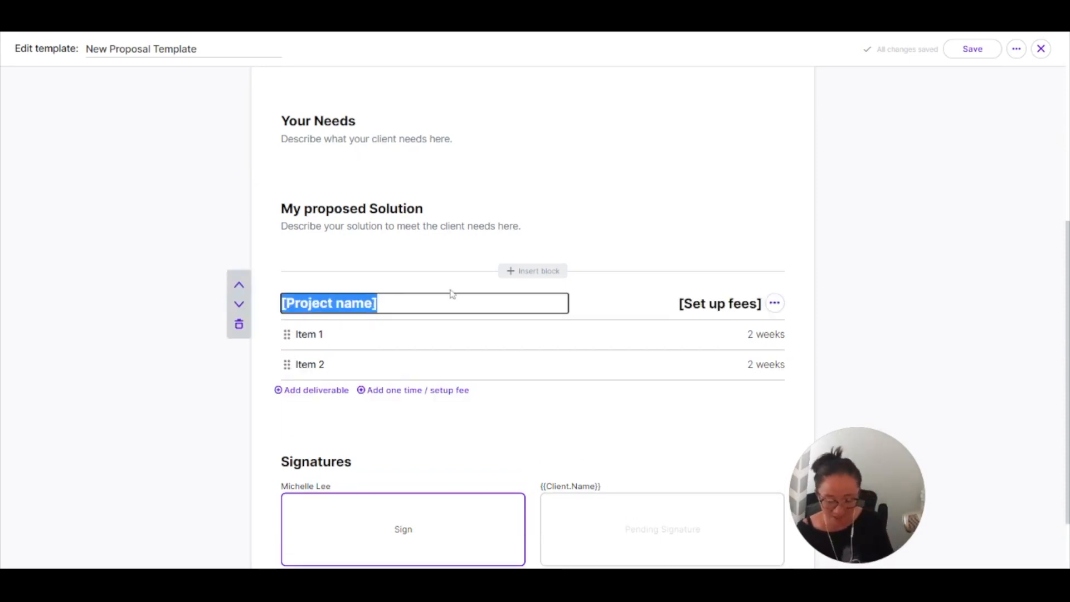
pyautogui.write('New por')
pyautogui.press('BackSpace')
pyautogui.press('BackSpace')
pyautogui.write('roject')
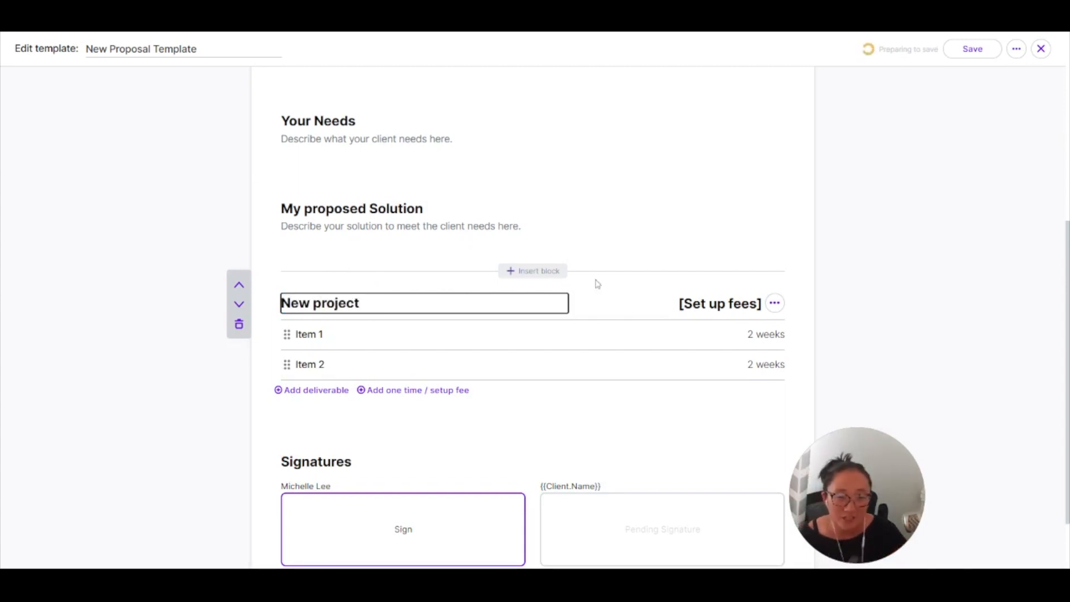
# Set up the New project block's fees as Fixed Price with an amount of $100 and save them.
pyautogui.click(718, 303)
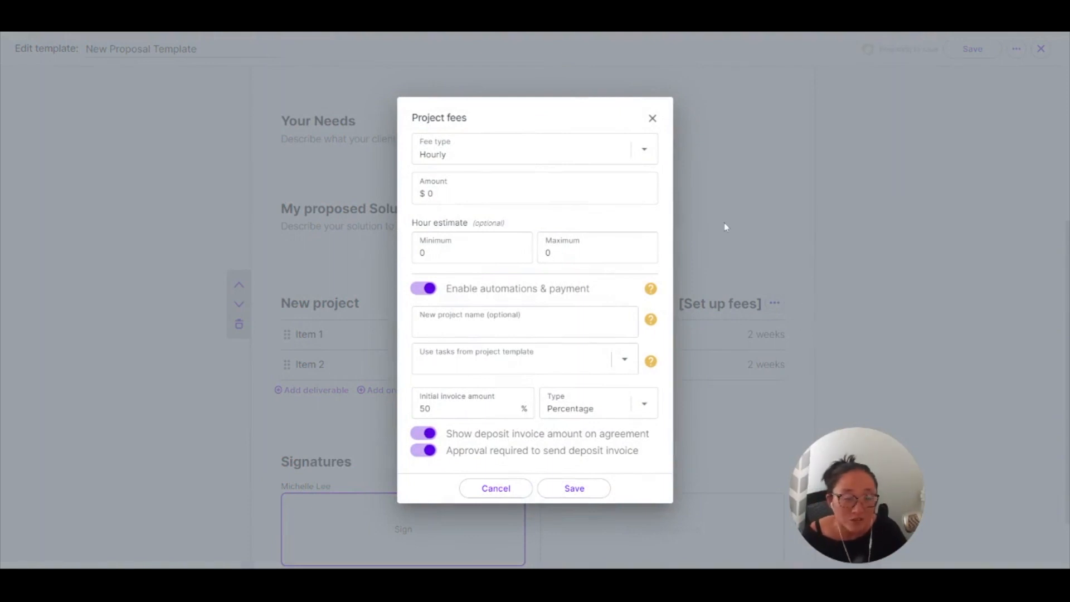
pyautogui.click(647, 154)
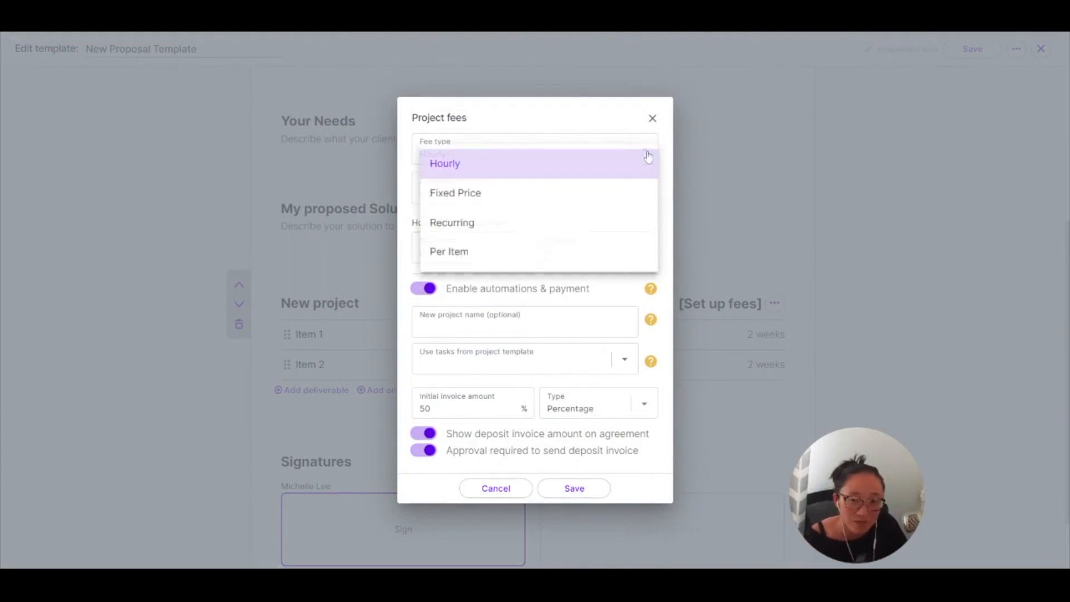
pyautogui.click(504, 192)
pyautogui.write('100')
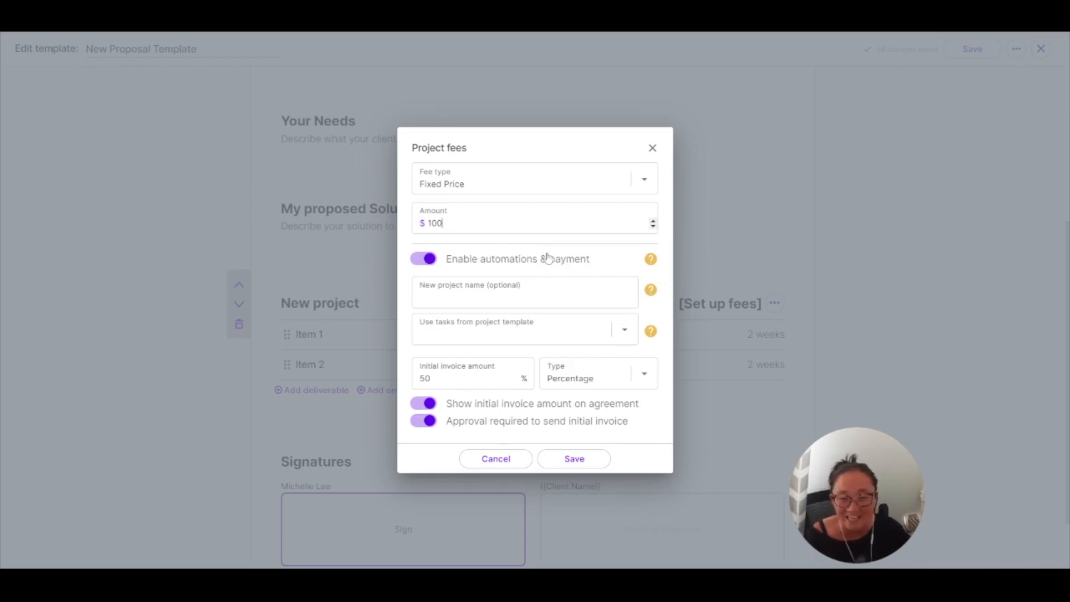
pyautogui.click(593, 459)
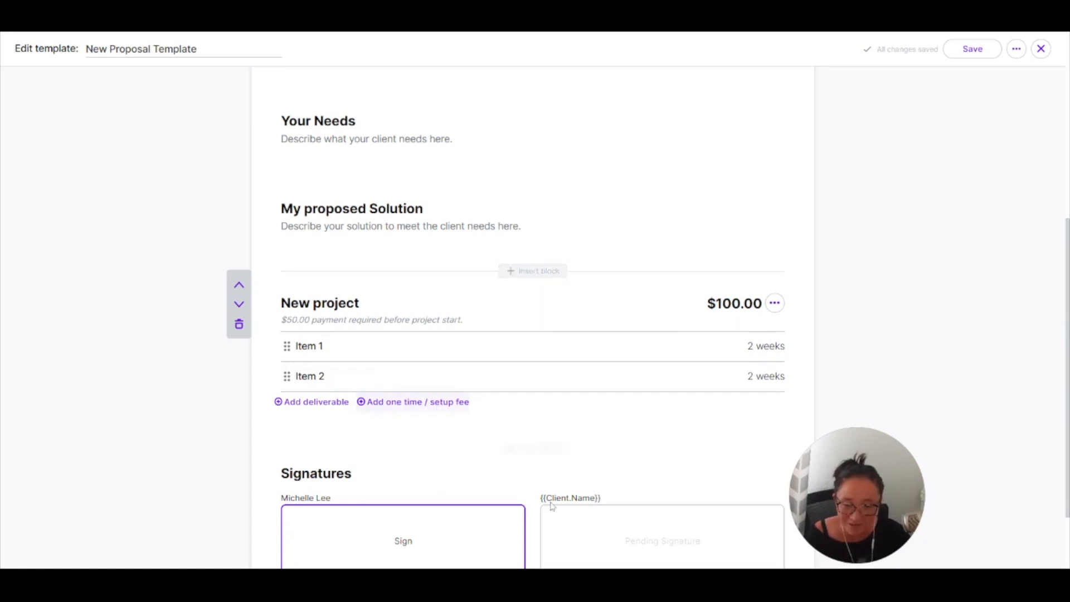
# Insert a Contract terms block between the New project block and the Signatures section.
pyautogui.click(546, 455)
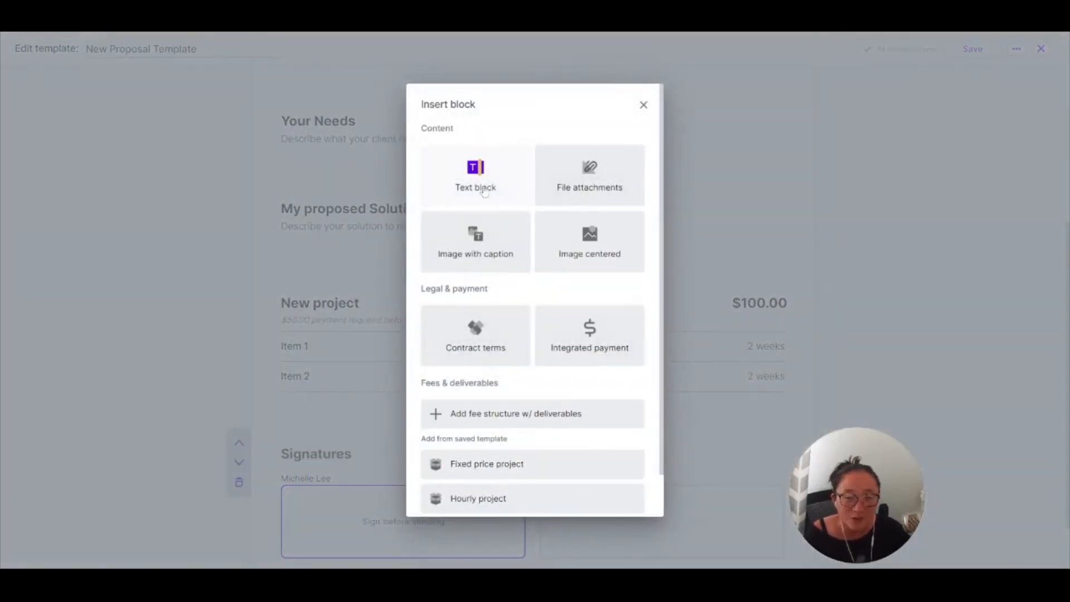
pyautogui.scroll(-2, 511, 425)
pyautogui.scroll(2, 589, 411)
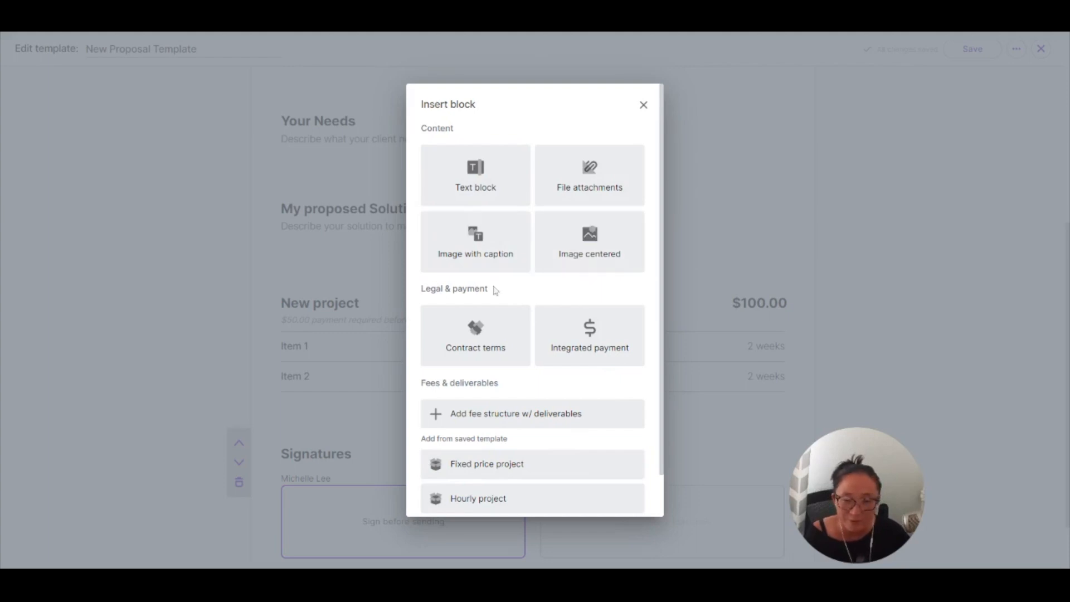
pyautogui.click(477, 338)
# Examine the payment, legal, contractor and client settings of the Terms block, and close them without changes.
pyautogui.scroll(-4, 551, 361)
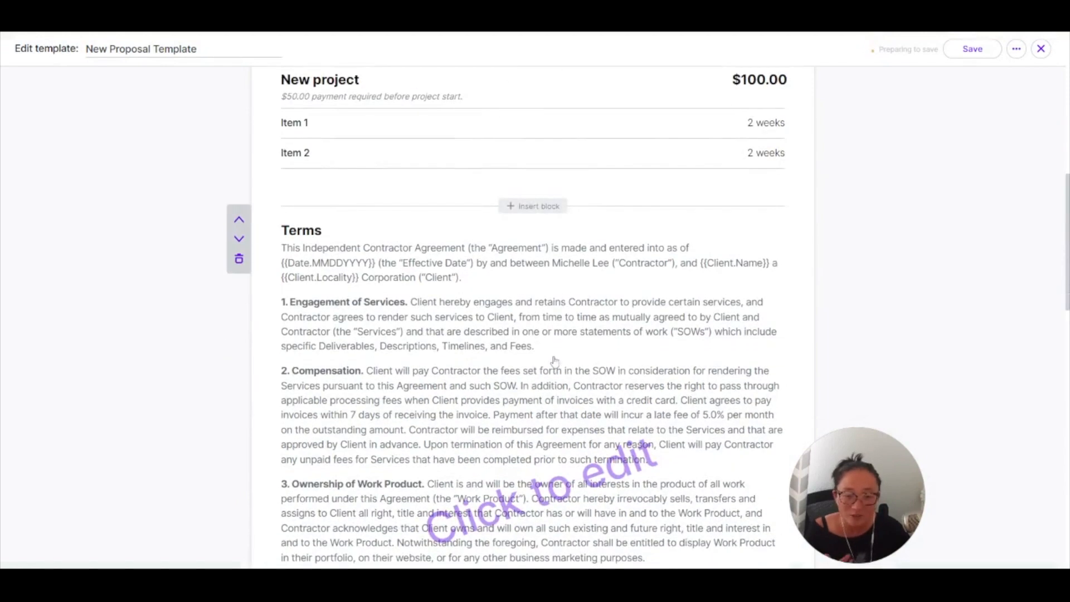
pyautogui.click(541, 390)
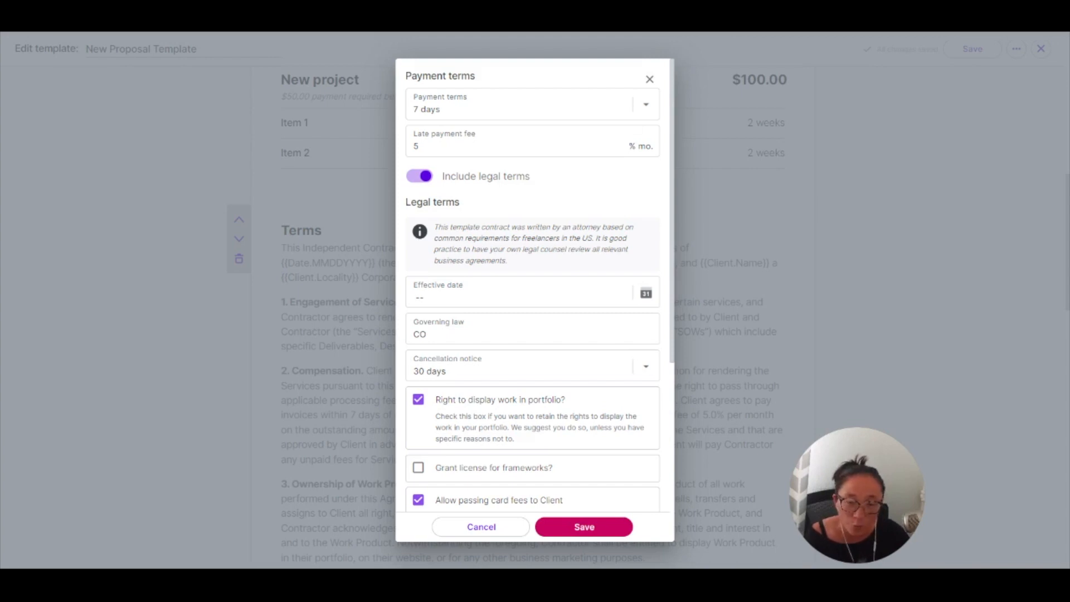
pyautogui.scroll(-5, 574, 334)
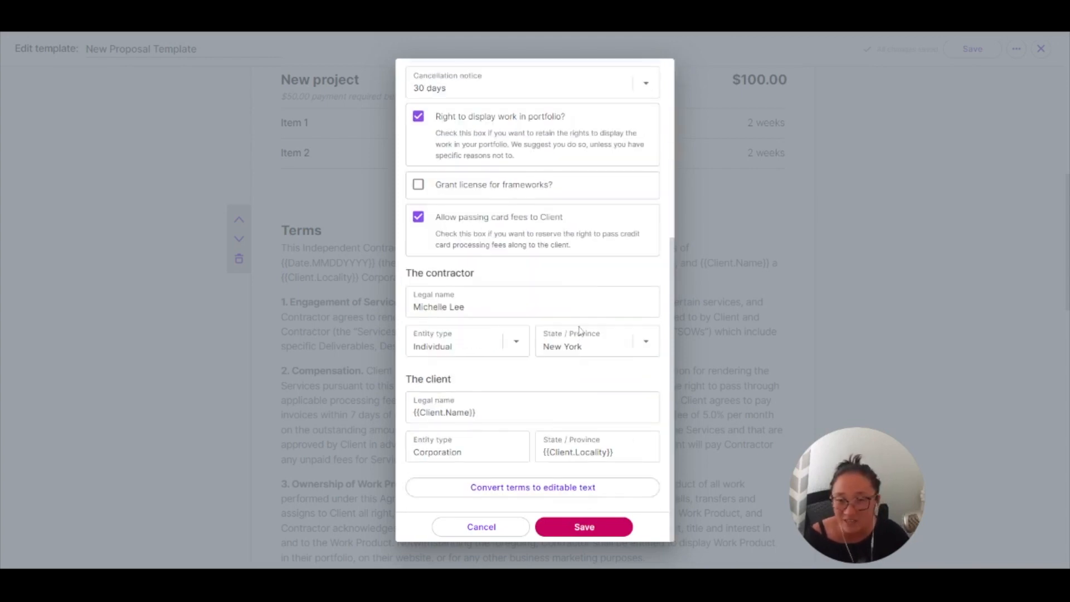
pyautogui.scroll(5, 578, 260)
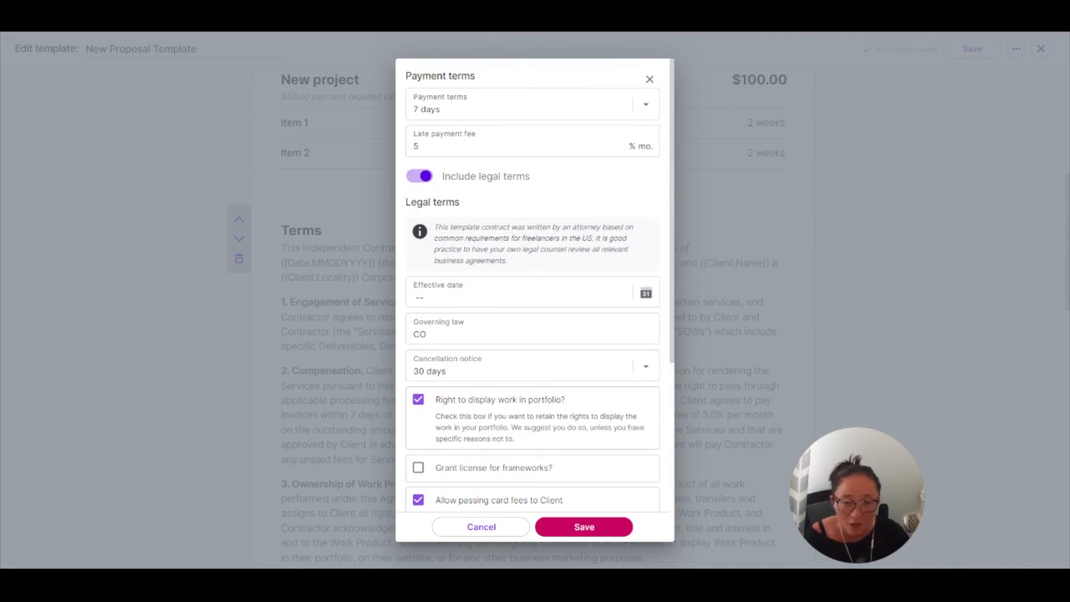
pyautogui.scroll(-2, 536, 303)
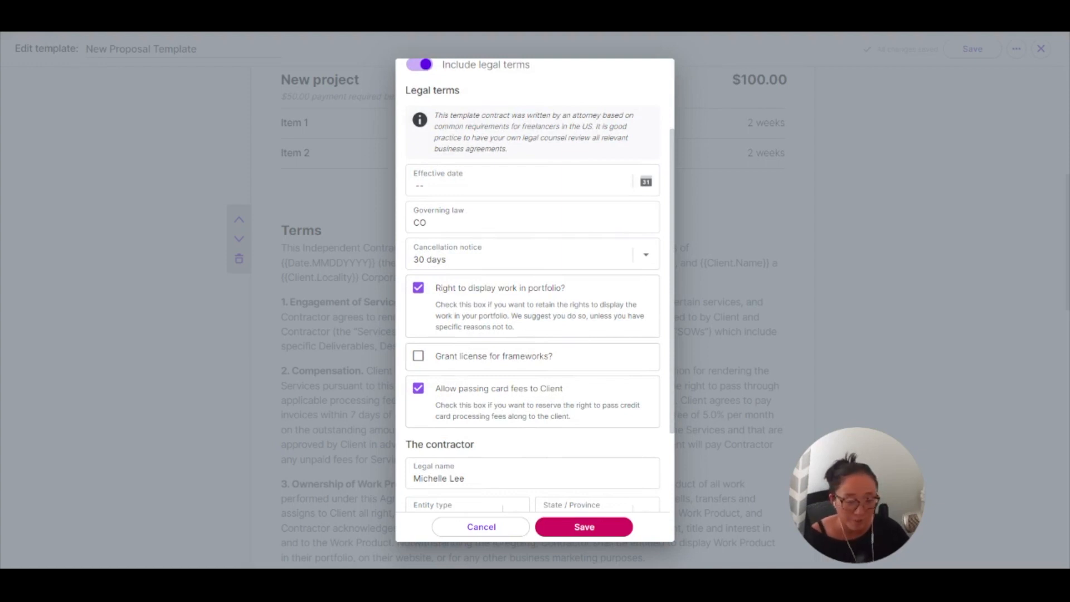
pyautogui.scroll(-3, 561, 439)
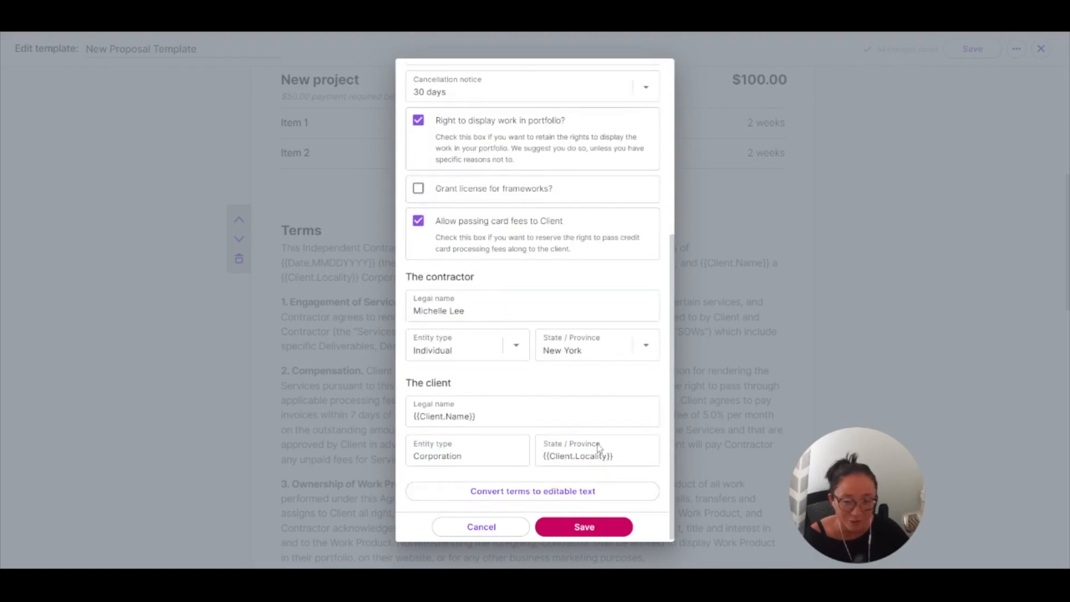
pyautogui.scroll(-1, 604, 445)
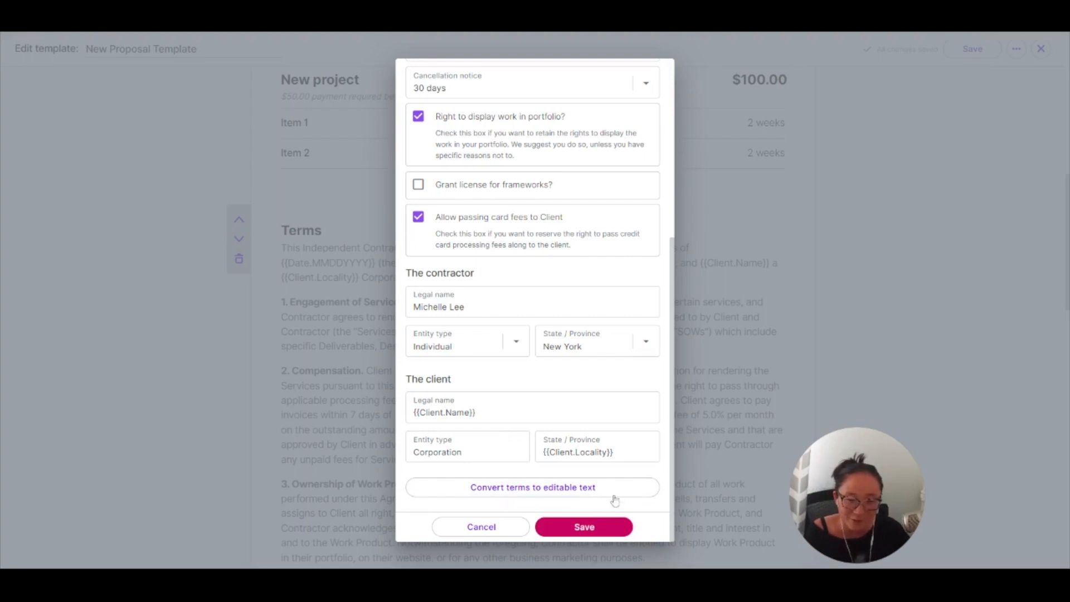
pyautogui.scroll(5, 599, 274)
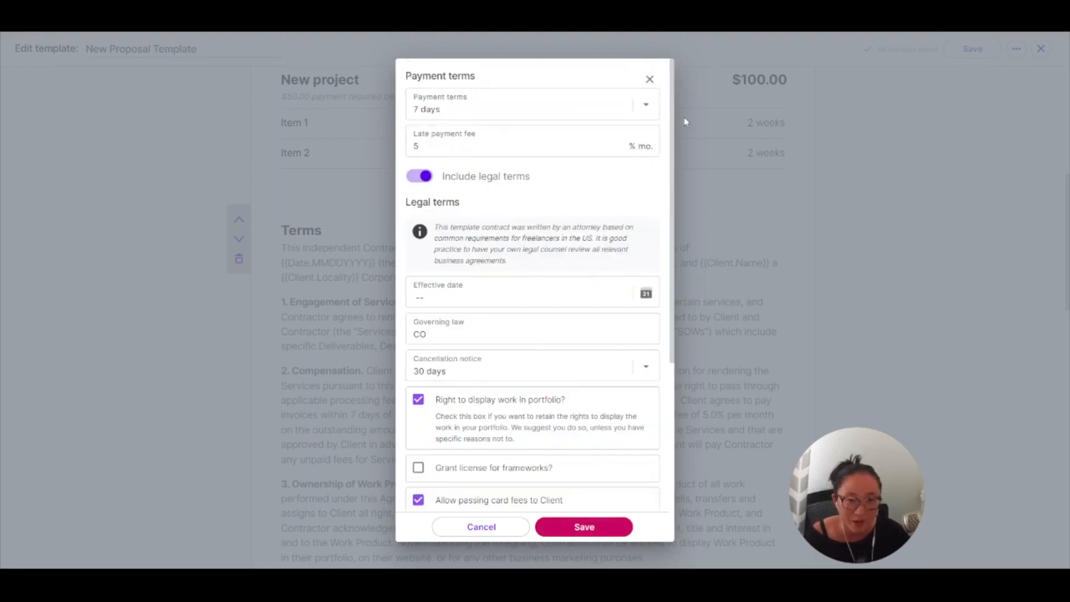
pyautogui.click(649, 79)
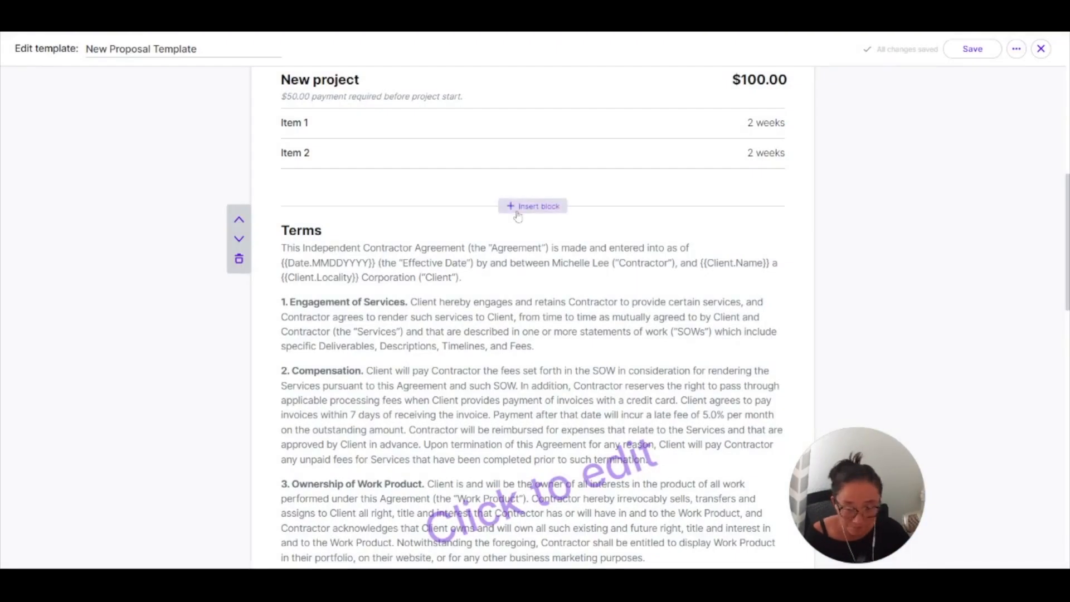
# Insert an Integrated payment block between the New project block and the Terms.
pyautogui.click(520, 209)
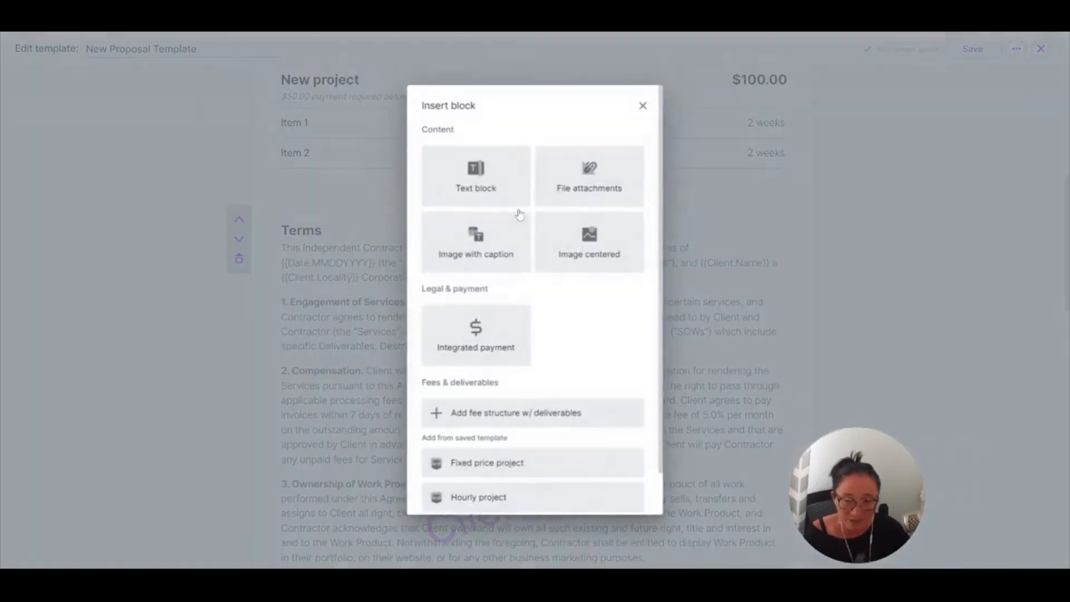
pyautogui.click(474, 348)
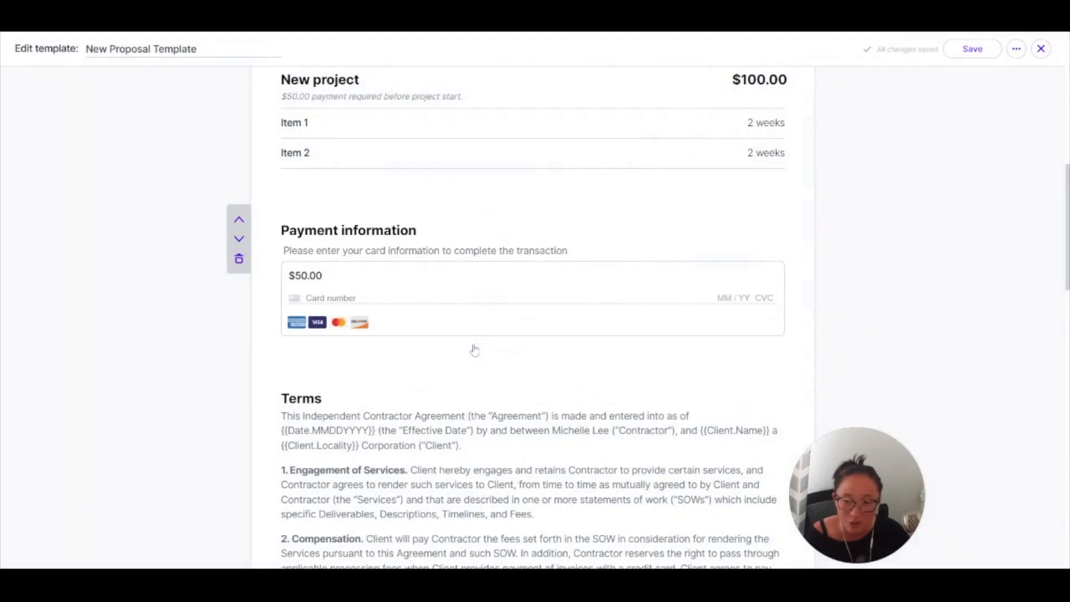
pyautogui.scroll(1, 535, 332)
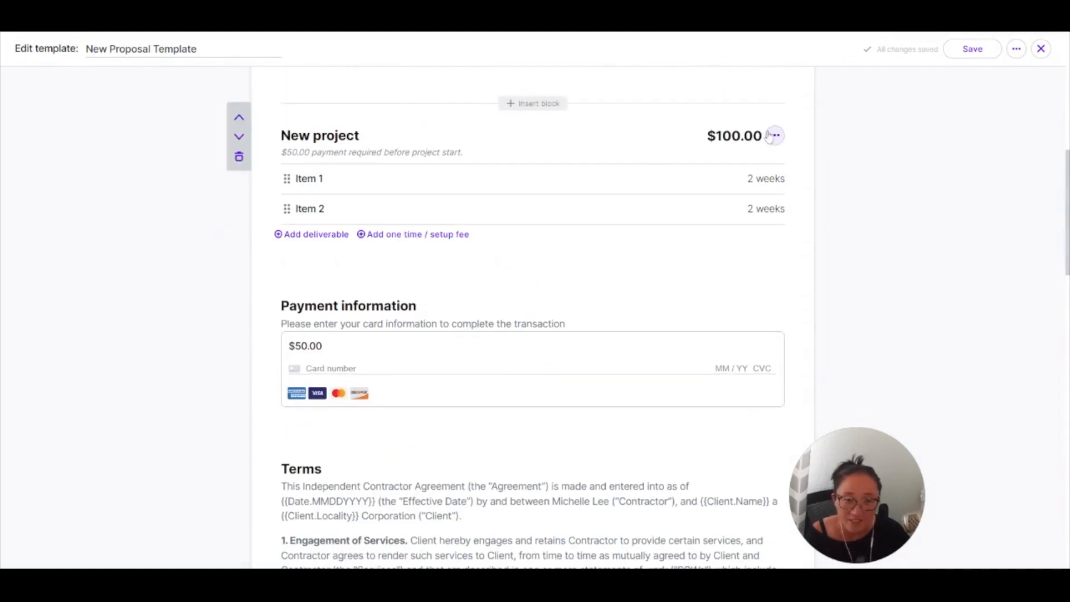
# Review the New project block's fee and initial invoice settings, and save them without changes.
pyautogui.click(774, 135)
pyautogui.click(700, 165)
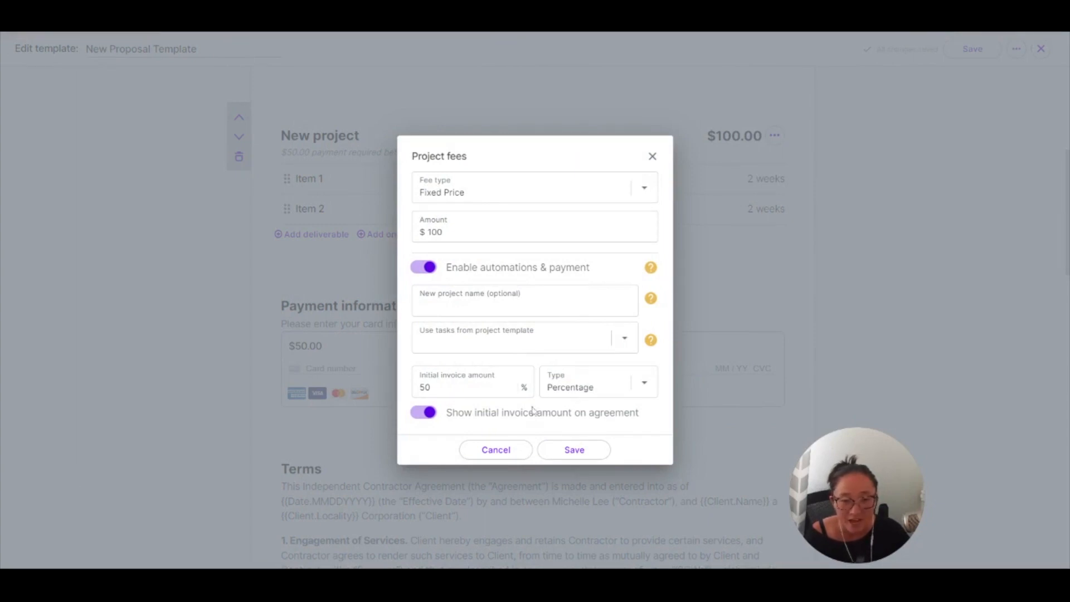
pyautogui.click(573, 449)
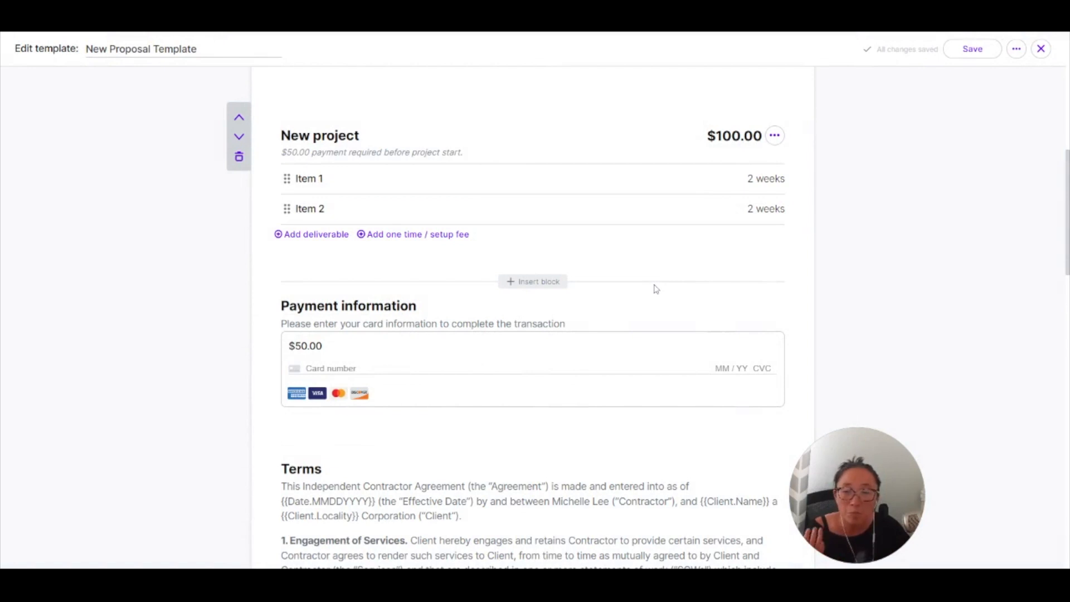
# Insert the saved Fixed price project block above Payment information and set the package selection to all packages required.
pyautogui.click(543, 285)
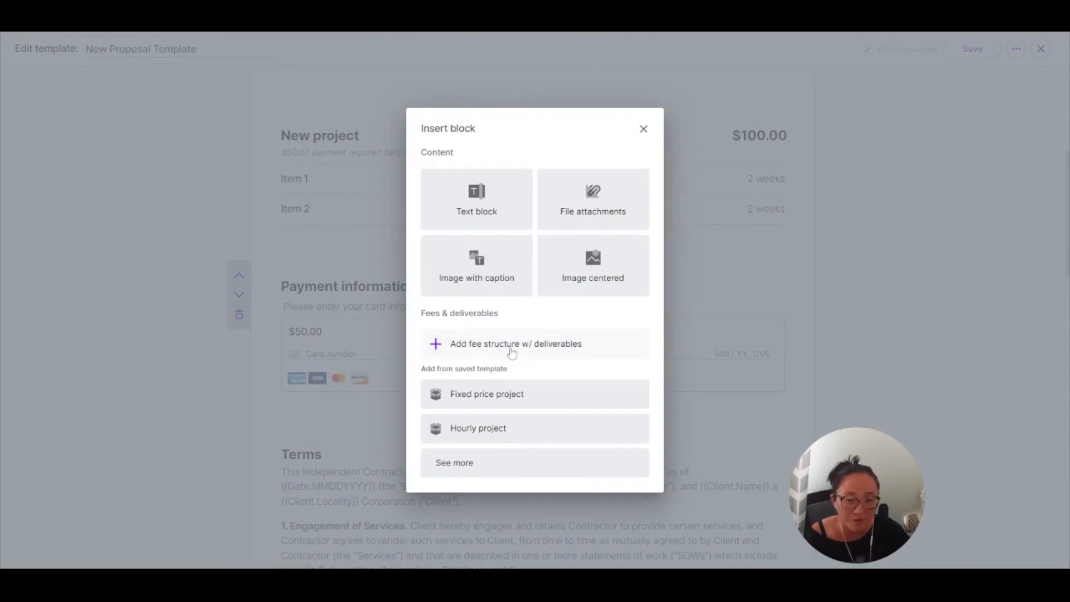
pyautogui.click(493, 398)
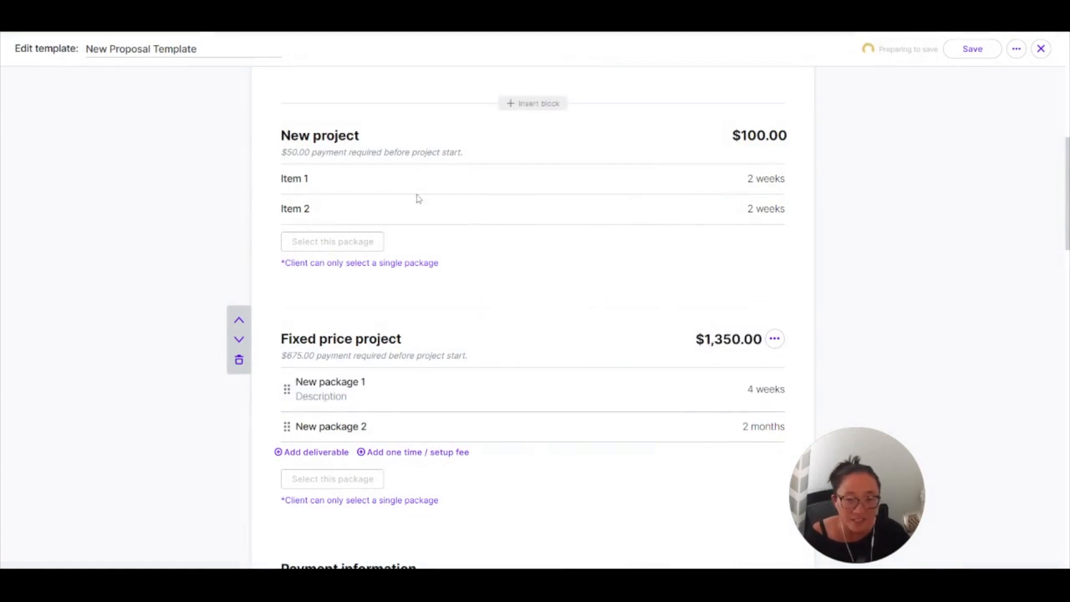
pyautogui.click(411, 268)
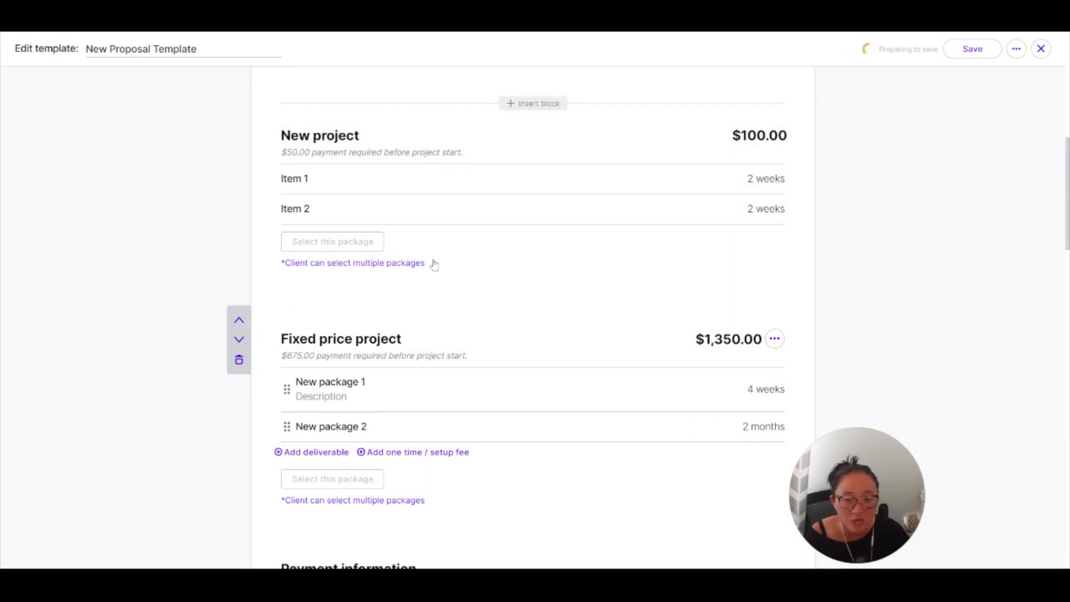
pyautogui.click(401, 263)
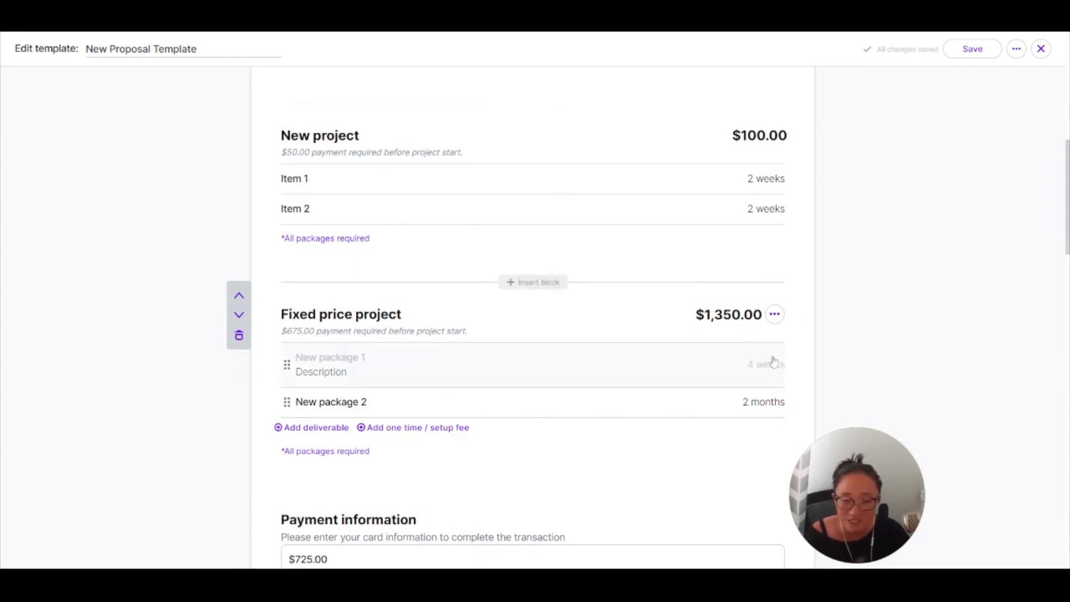
# Cycle the Fixed price project's package selection through single package, multiple packages and all packages required.
pyautogui.scroll(-2, 771, 359)
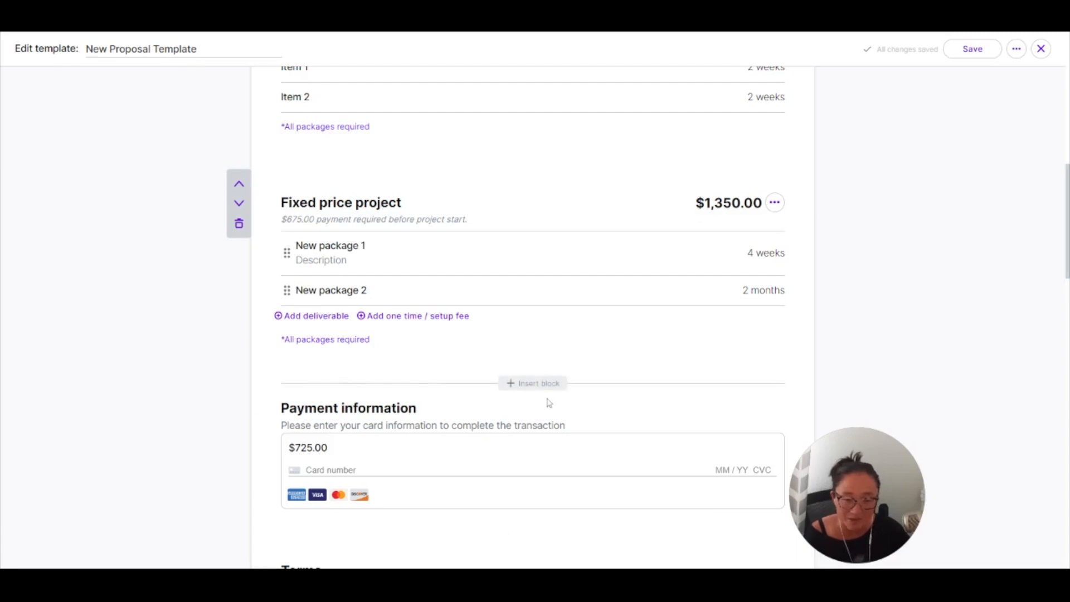
pyautogui.click(340, 341)
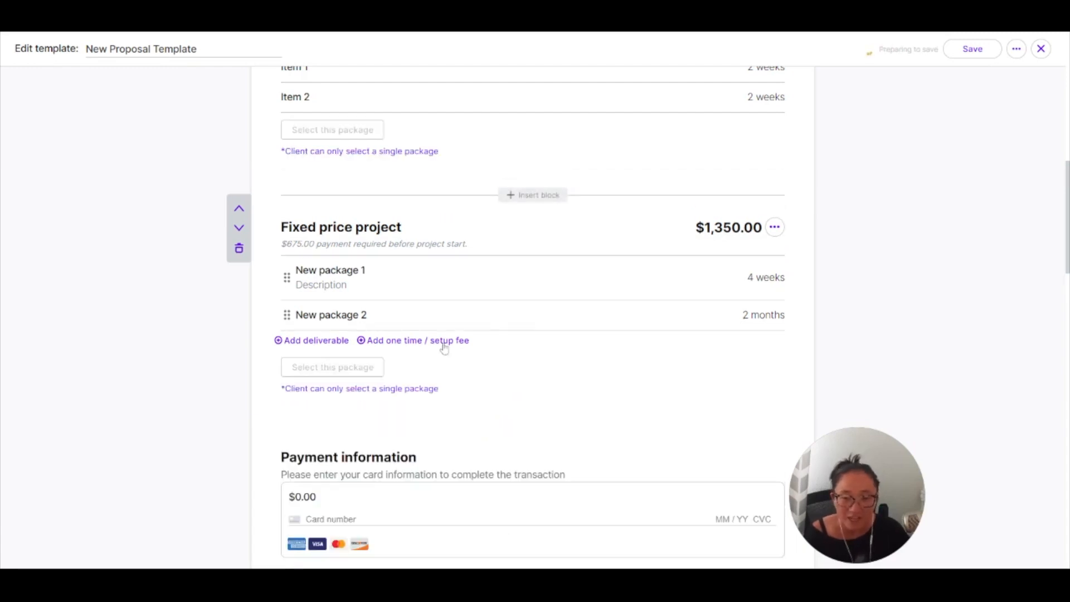
pyautogui.click(429, 391)
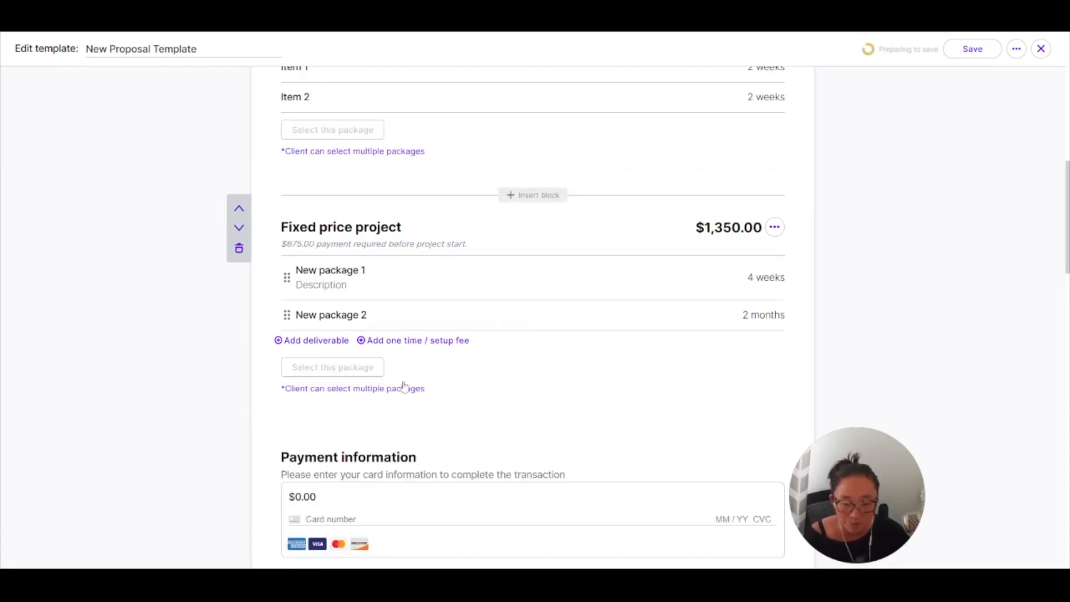
pyautogui.scroll(-4, 545, 414)
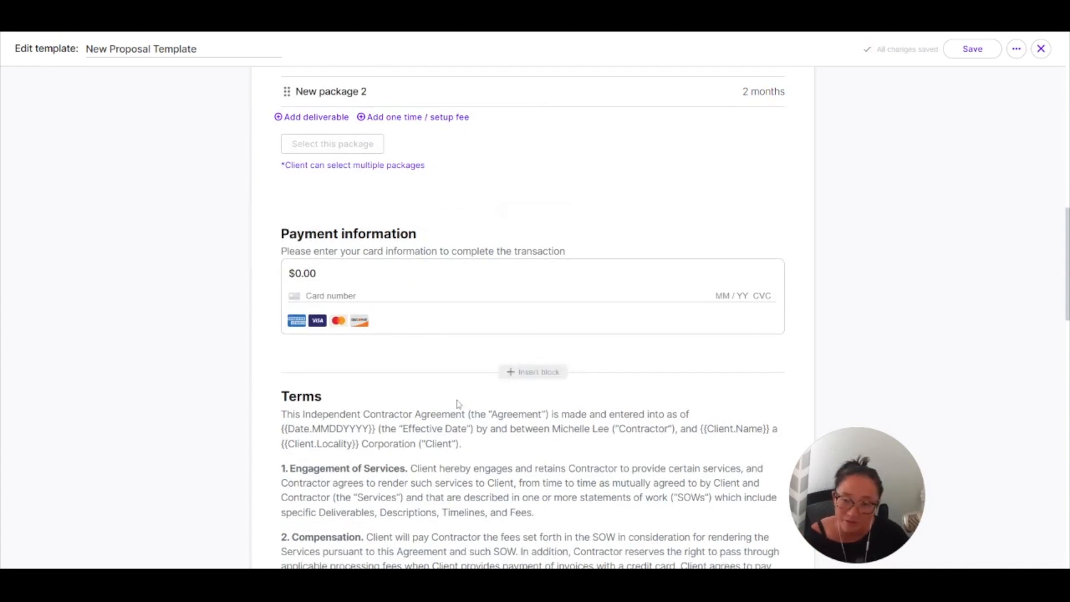
pyautogui.scroll(3, 456, 390)
pyautogui.click(415, 333)
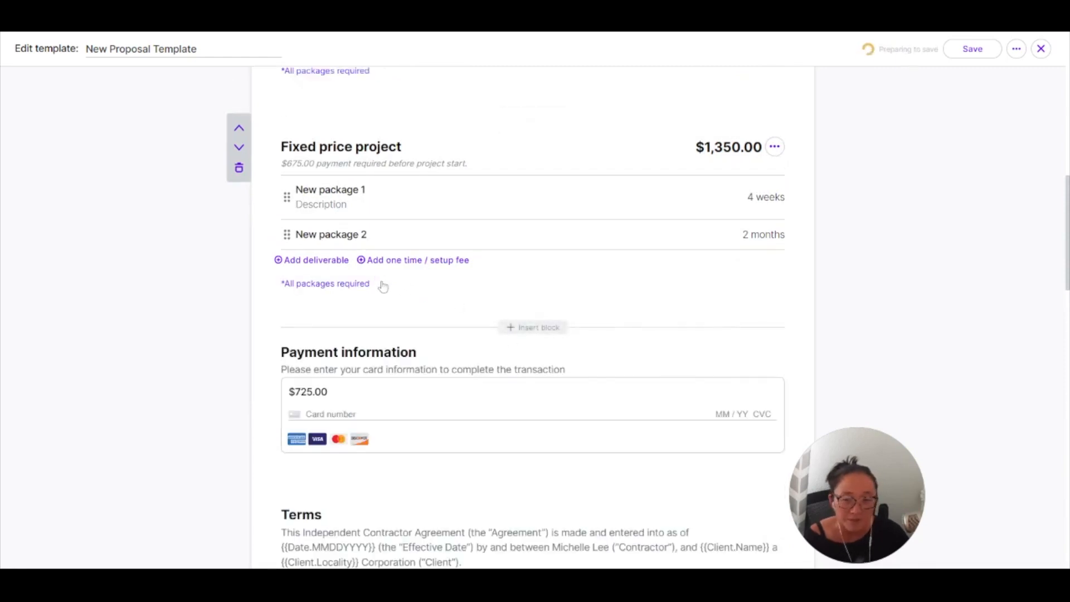
# Set the New project block's package selection so that the client can only select a single package.
pyautogui.scroll(4, 508, 322)
pyautogui.click(347, 295)
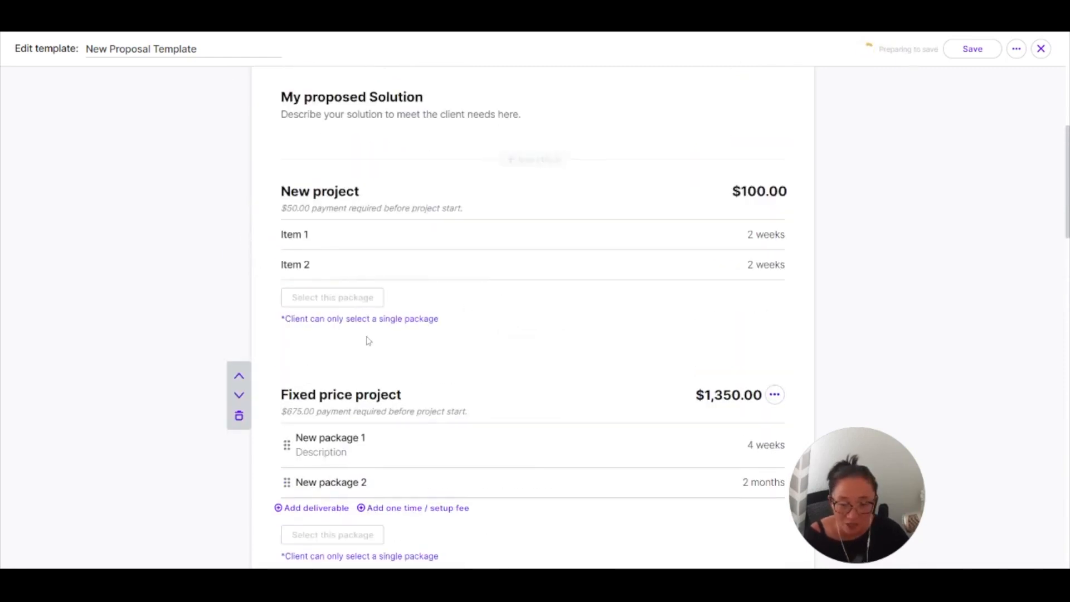
pyautogui.scroll(-6, 690, 239)
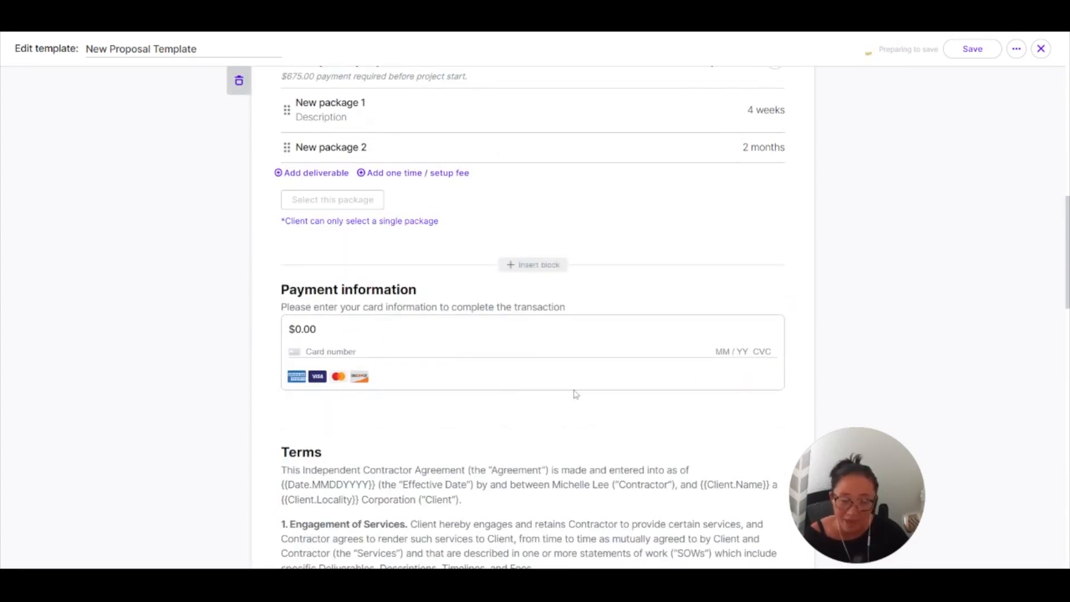
pyautogui.scroll(6, 524, 387)
pyautogui.scroll(-6, 690, 404)
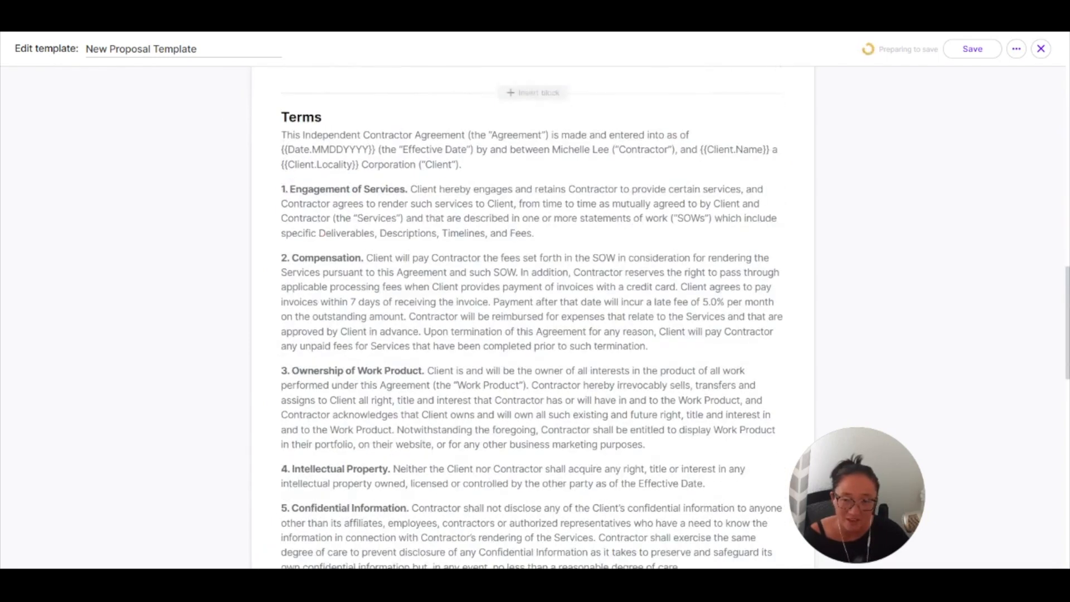
# Save the proposal template and close its editor.
pyautogui.scroll(6, 662, 394)
pyautogui.scroll(5, 662, 394)
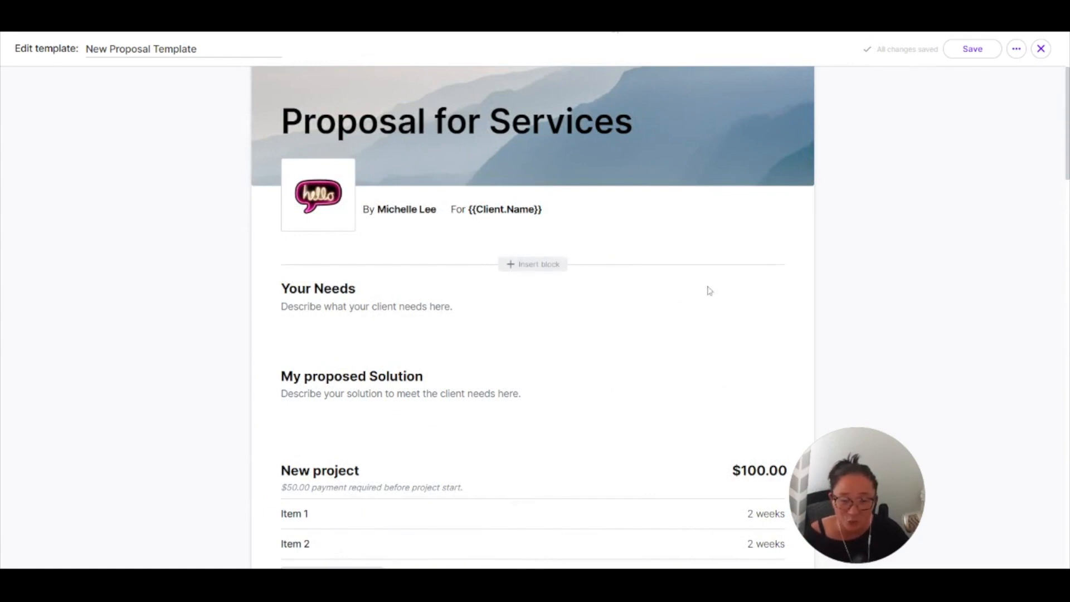
pyautogui.click(973, 50)
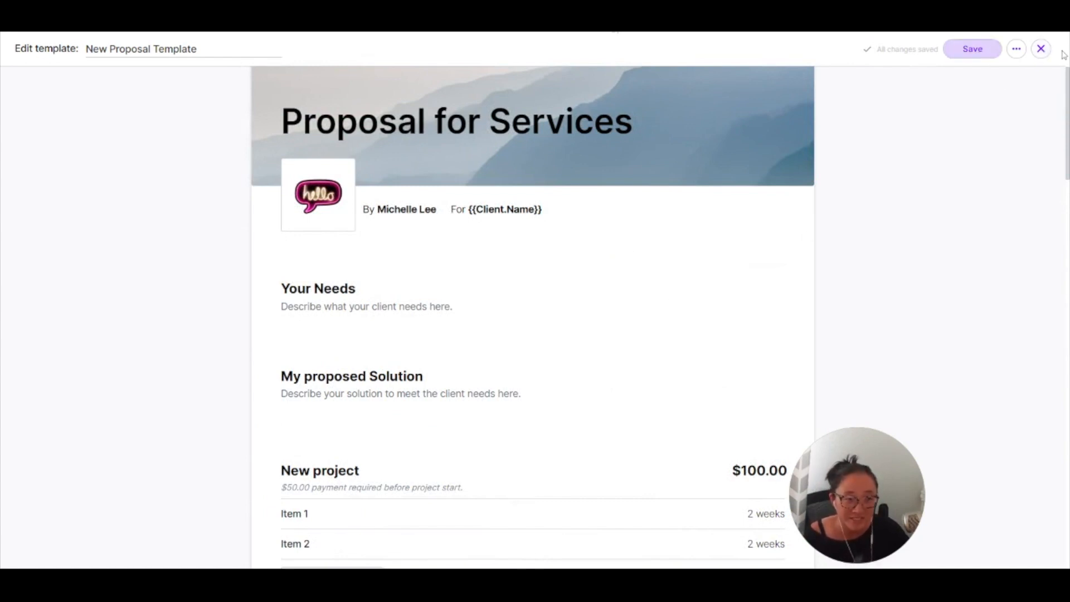
pyautogui.click(1041, 50)
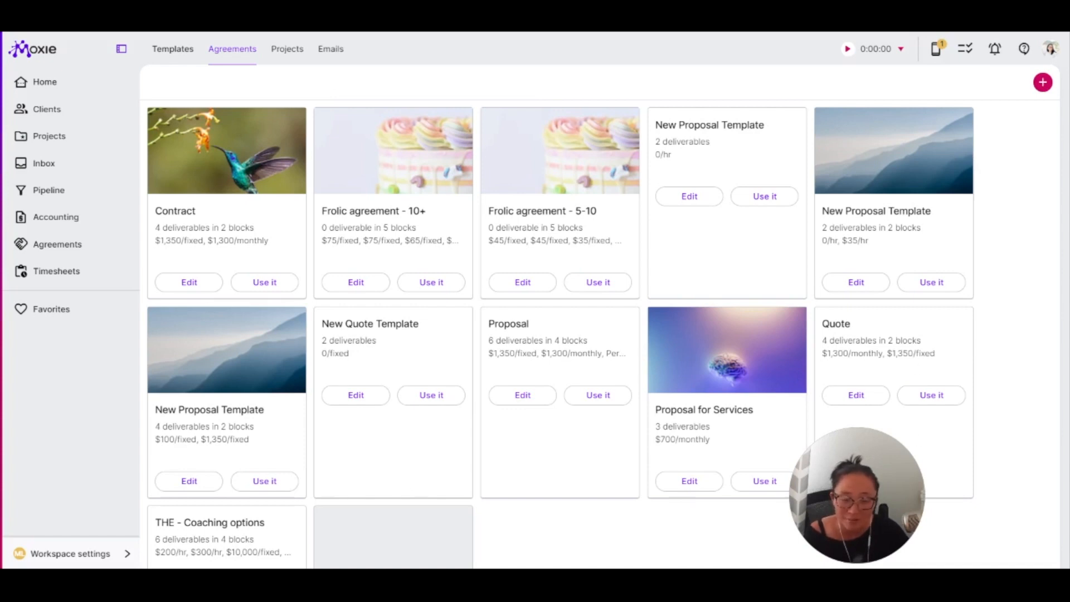
# Create an agreement from New Quote Template for the client *Unlimited Clients.
pyautogui.click(399, 397)
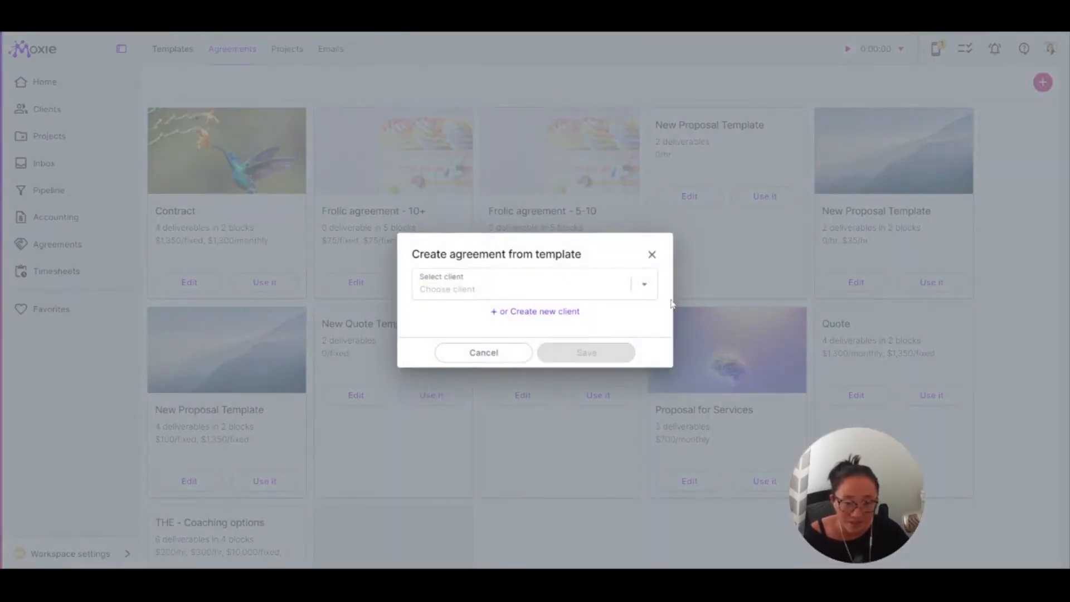
pyautogui.click(511, 287)
pyautogui.click(496, 324)
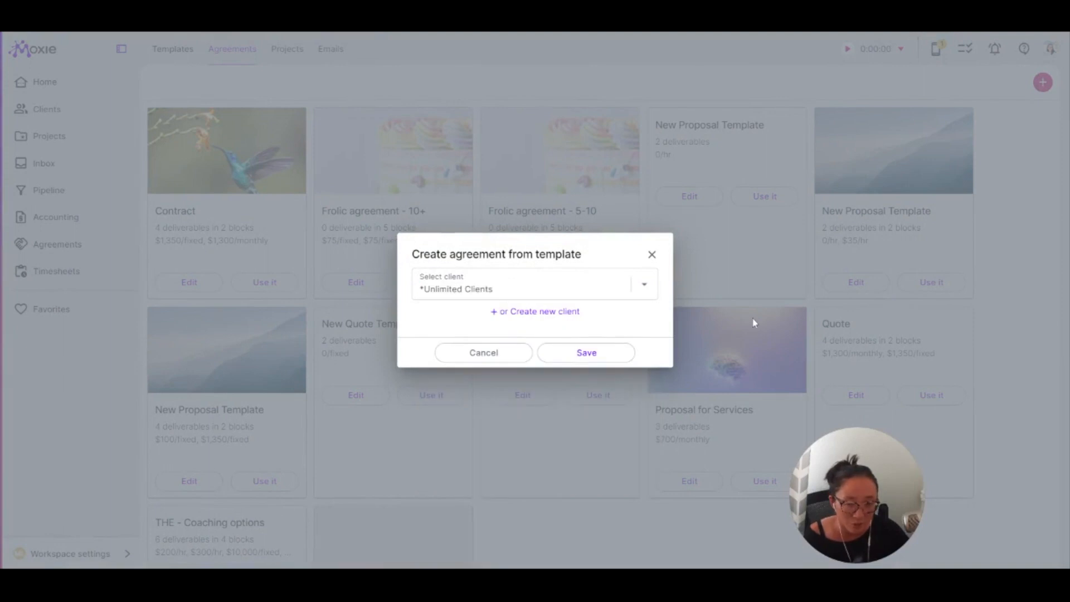
pyautogui.click(605, 352)
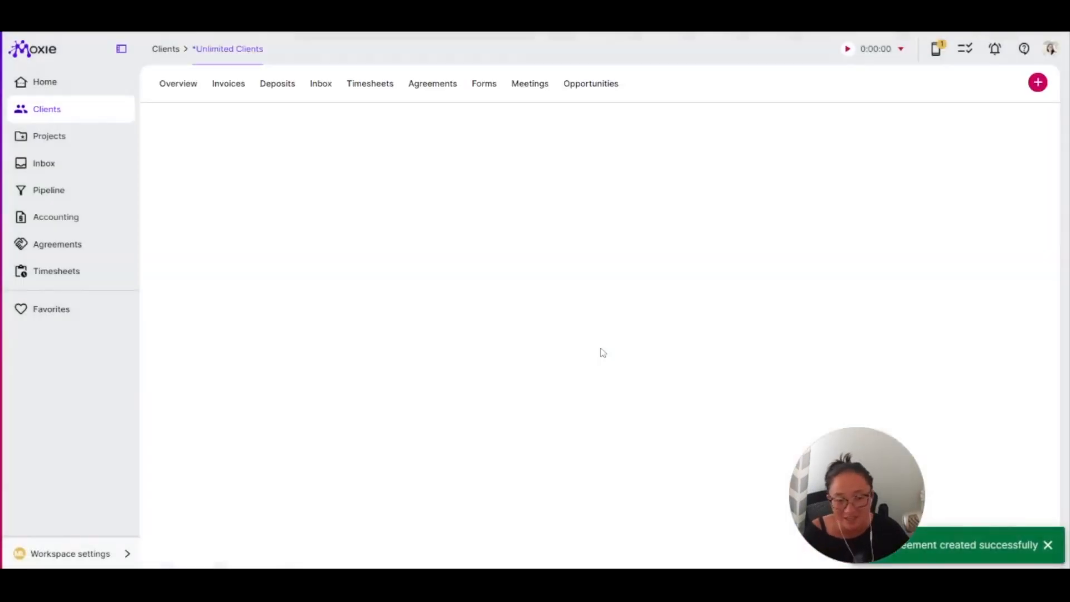
# Open the draft Quote for services from the agreements of the client *Unlimited Clients.
pyautogui.click(85, 113)
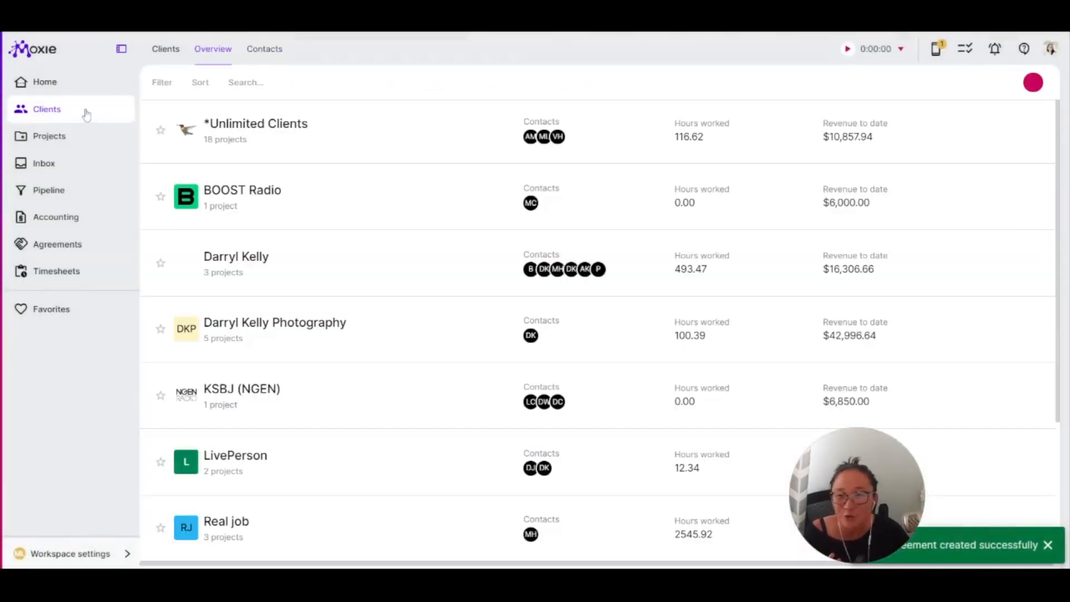
pyautogui.click(317, 136)
pyautogui.click(433, 87)
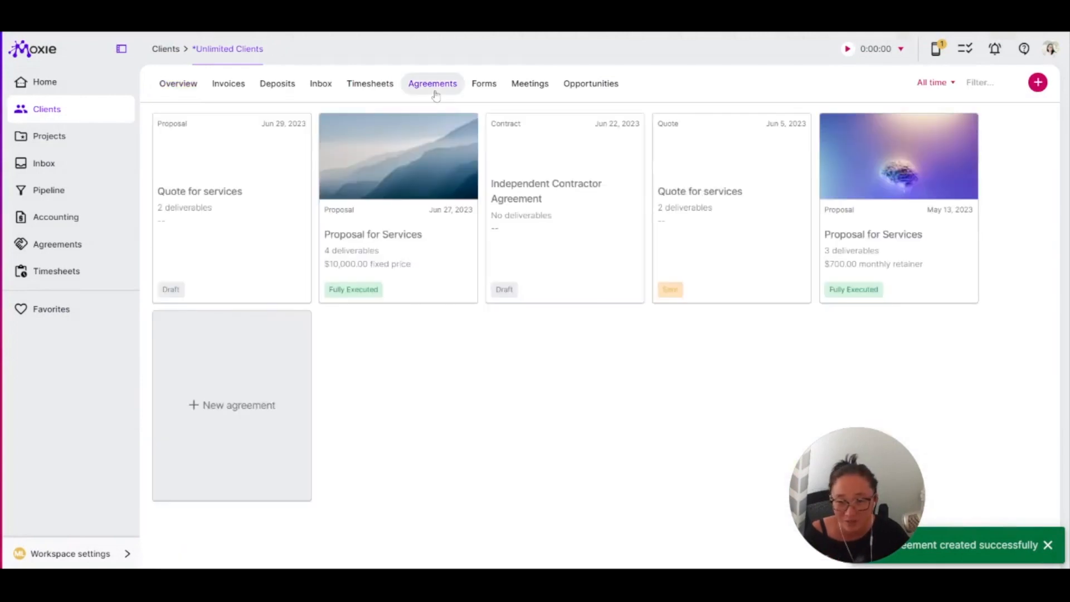
pyautogui.click(206, 217)
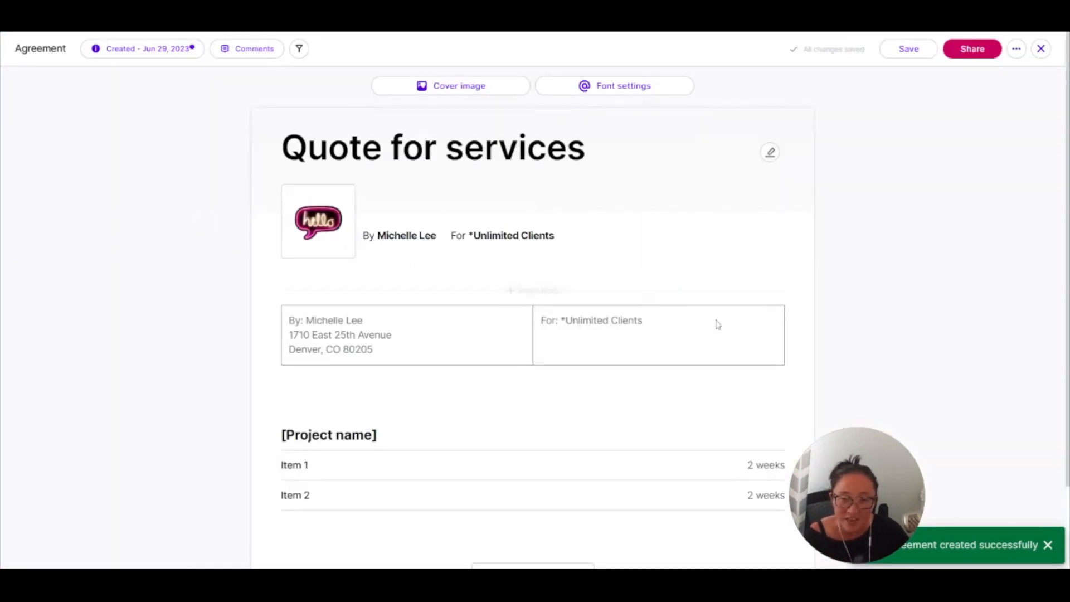
# Close and reopen the draft Quote for services, and start sharing it with the client.
pyautogui.click(1040, 49)
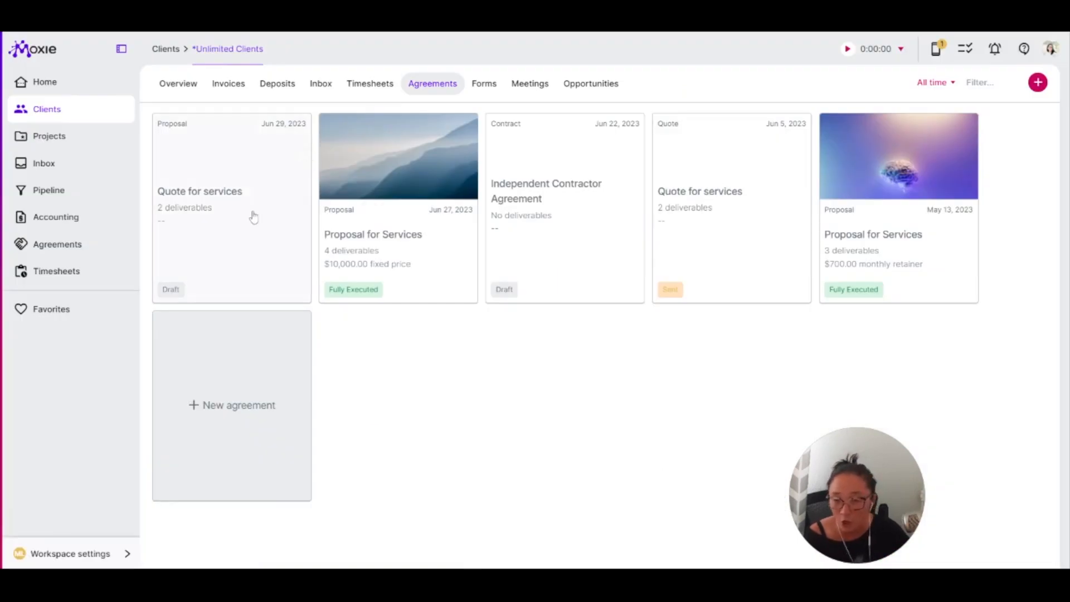
pyautogui.click(214, 201)
pyautogui.click(972, 49)
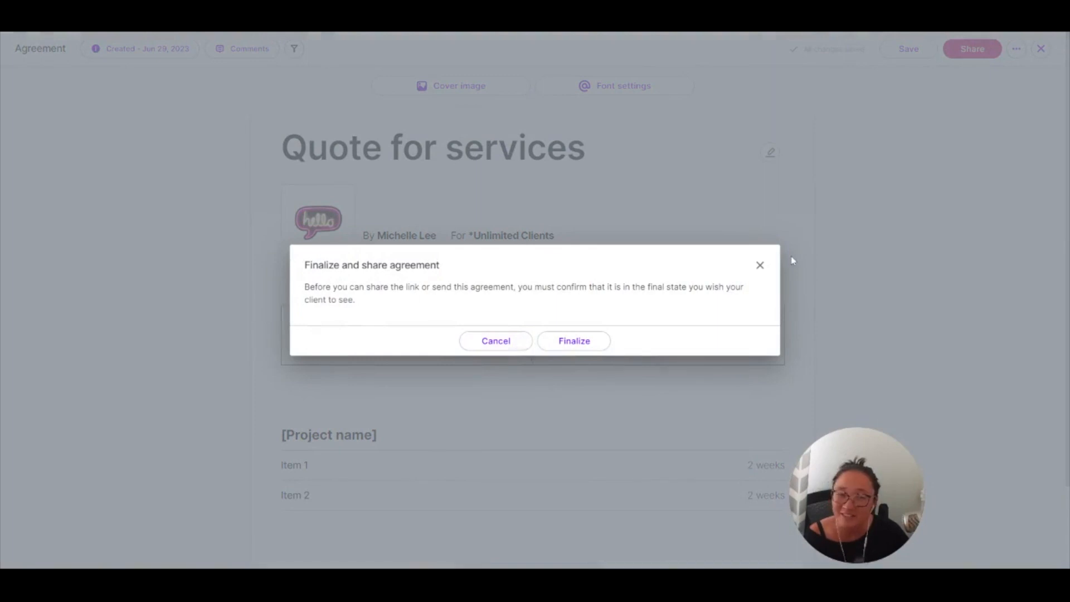